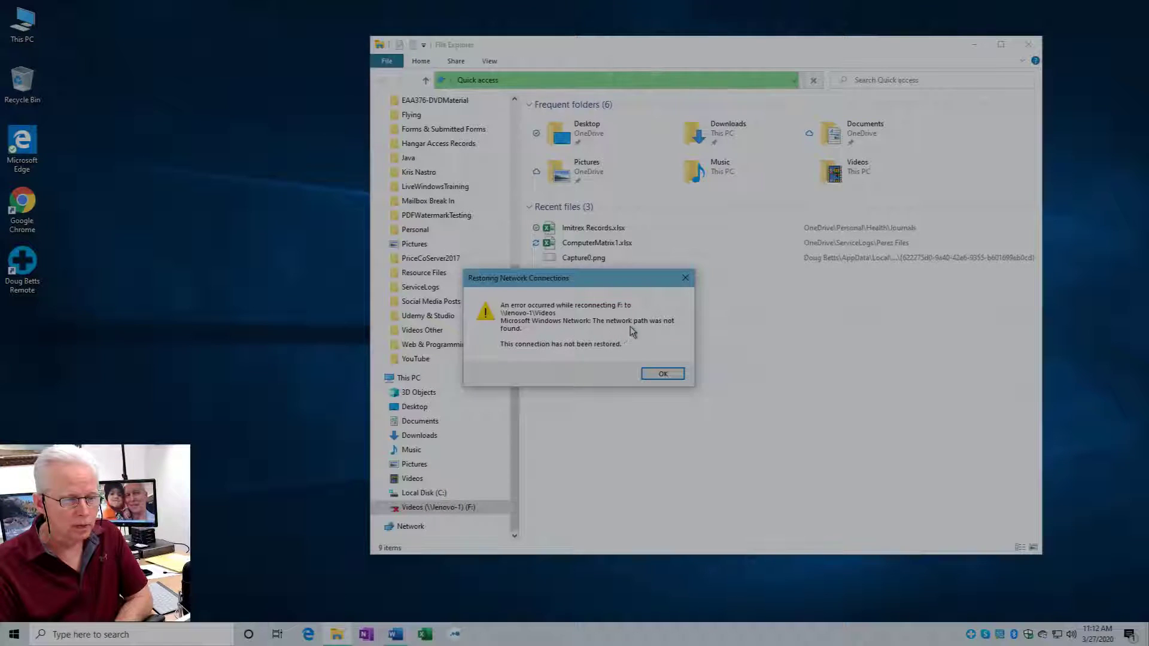
Step: Dismiss the reconnection error, close the file browser, and set the Ethernet connection's network profile to Private
left_click(661, 375)
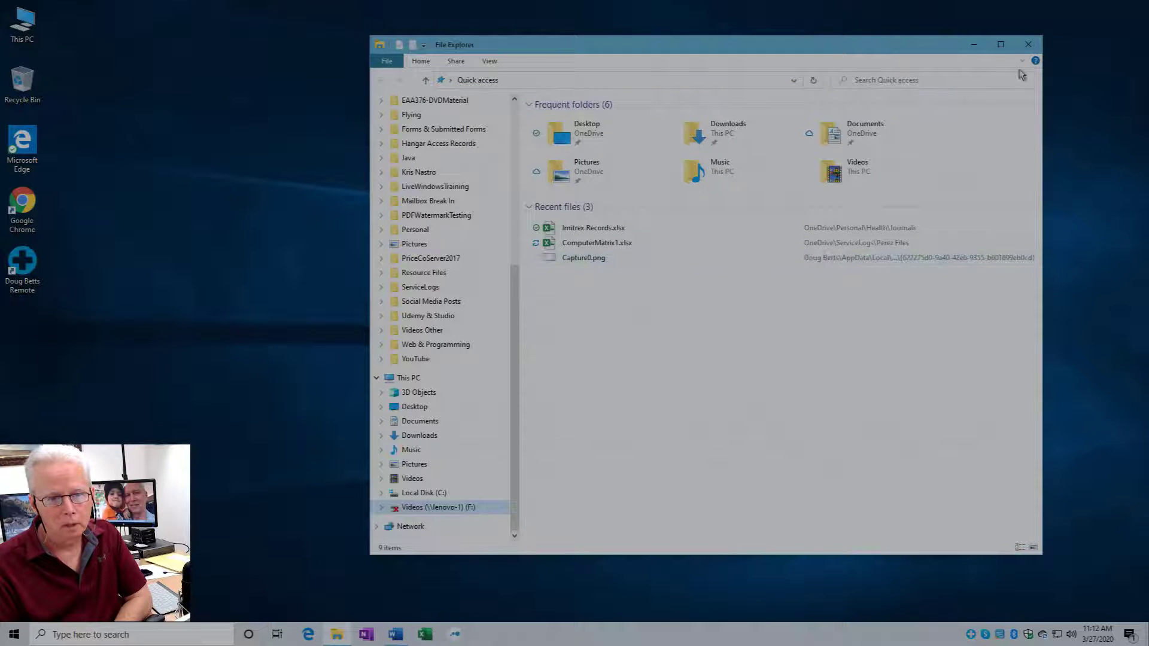
left_click(1028, 45)
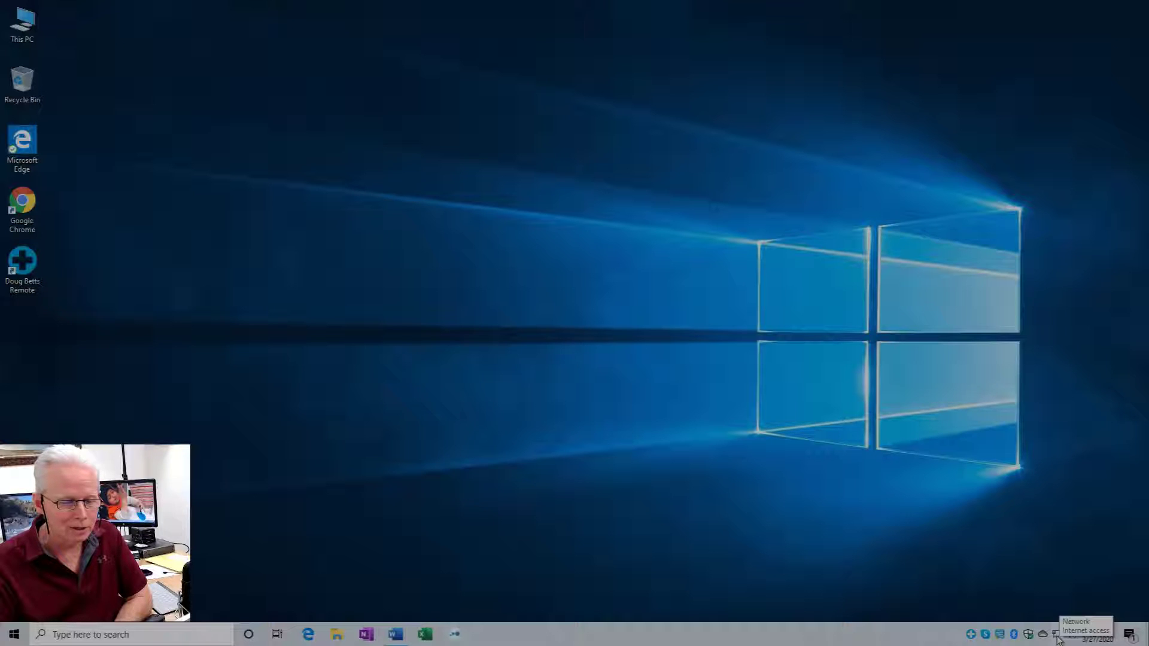
right_click(1058, 638)
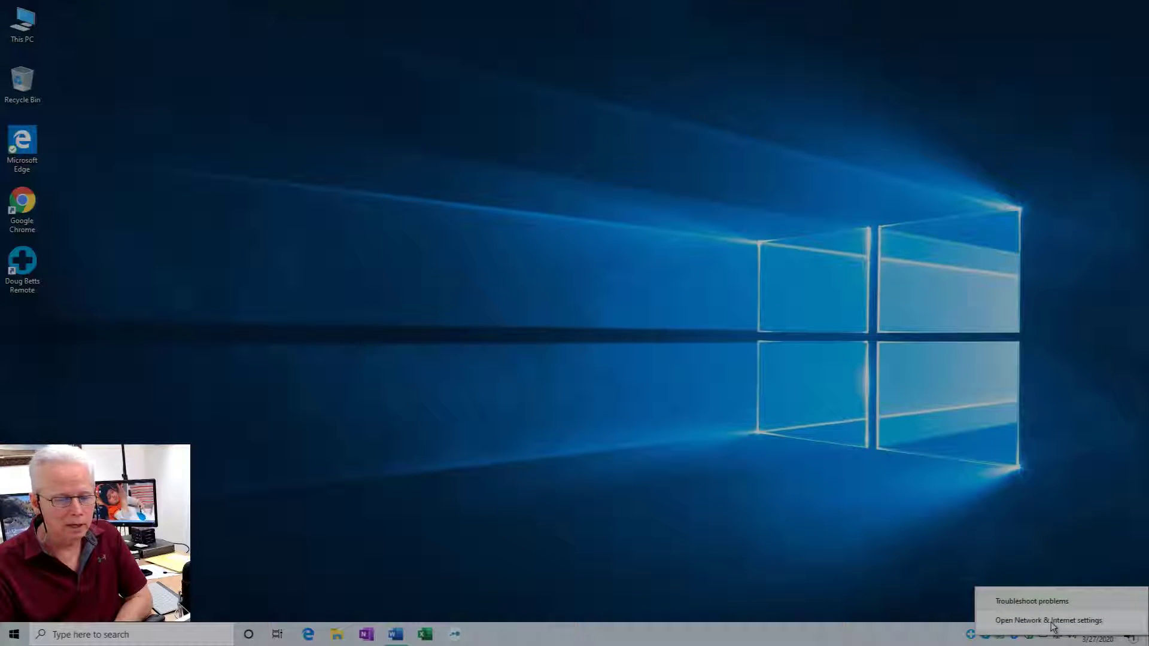
left_click(1053, 623)
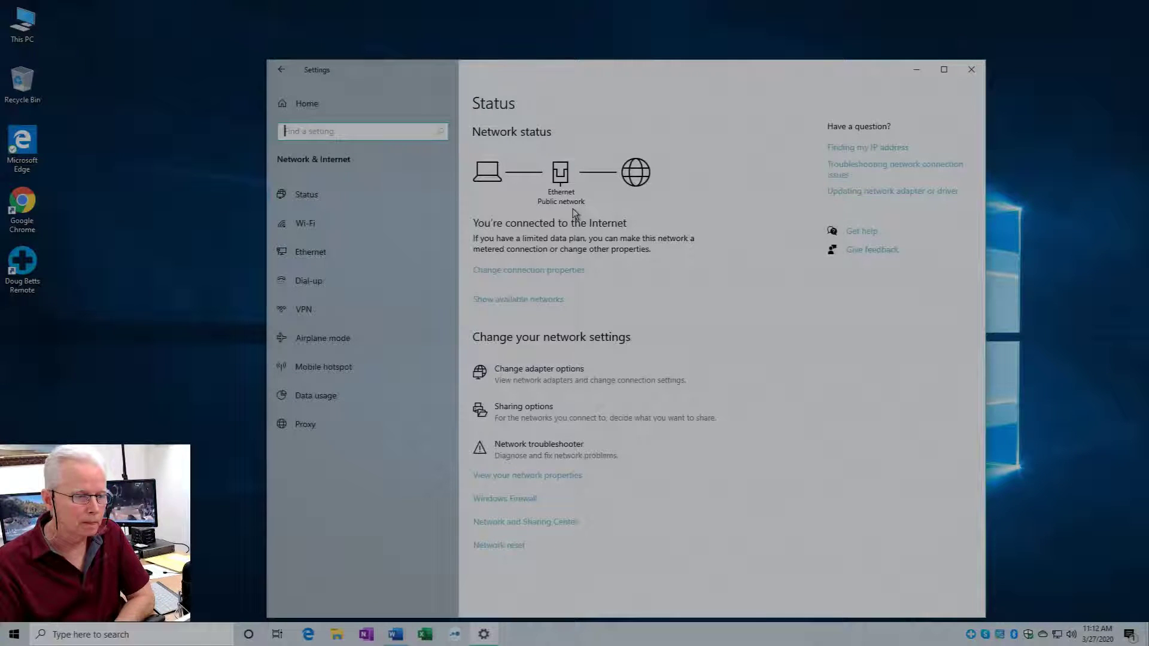
left_click(555, 272)
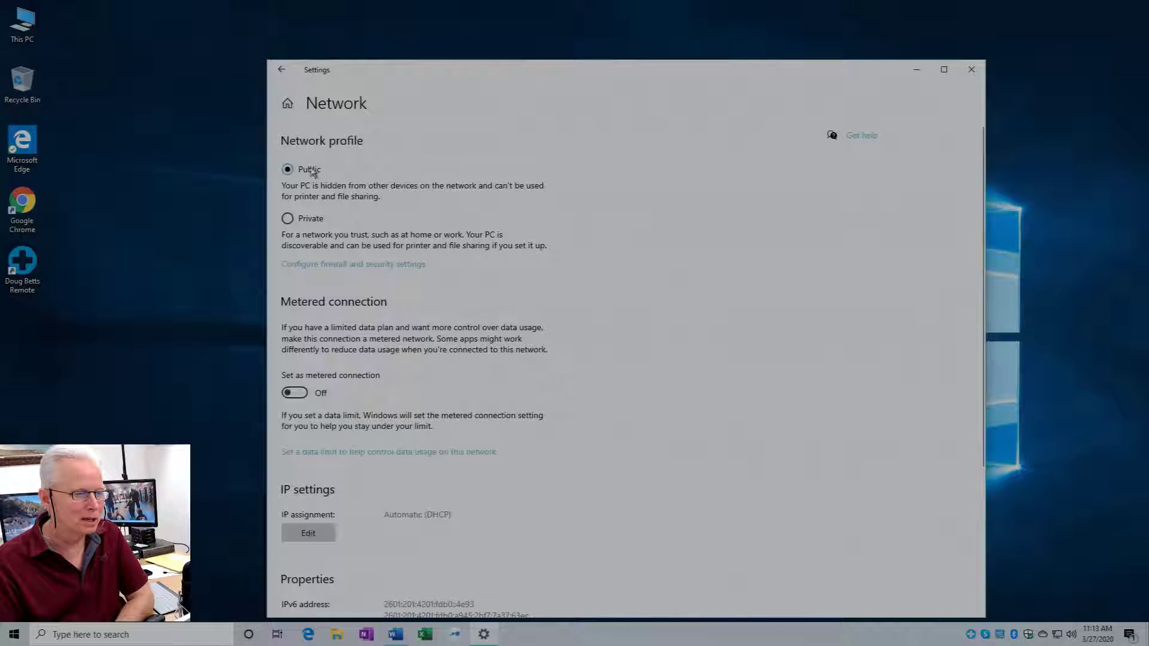
left_click(288, 220)
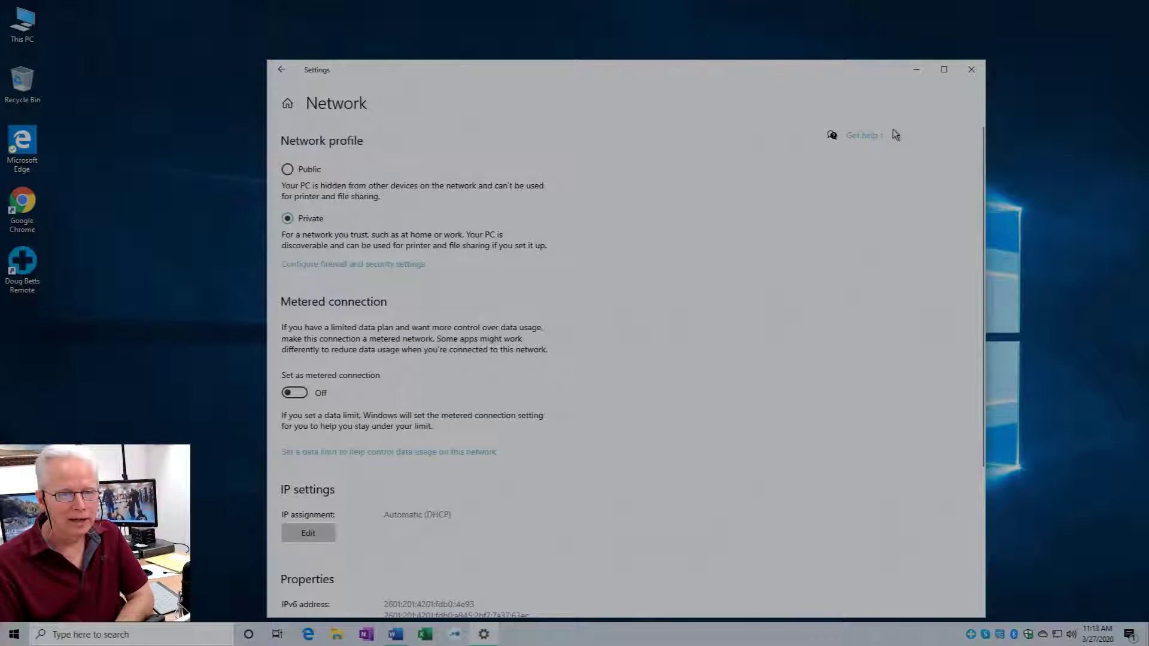
left_click(972, 71)
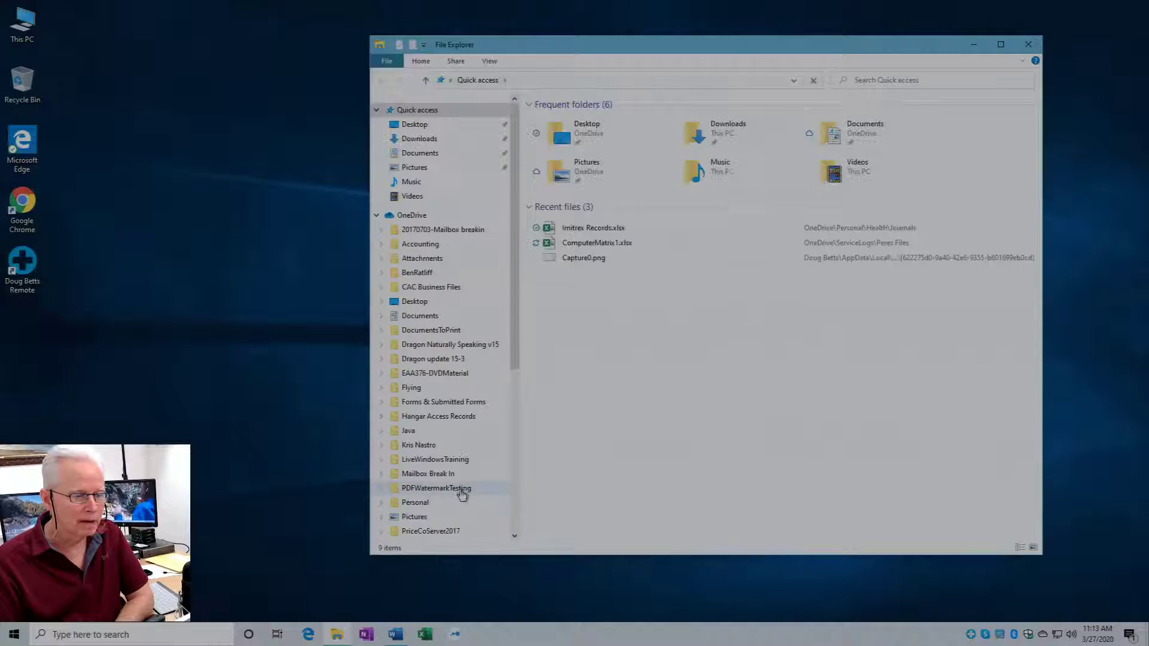
Step: Try to open the mapped Videos (F:) drive on lenovo-1, dismiss the error, and close the file browser
left_click_drag(514, 359, 489, 542)
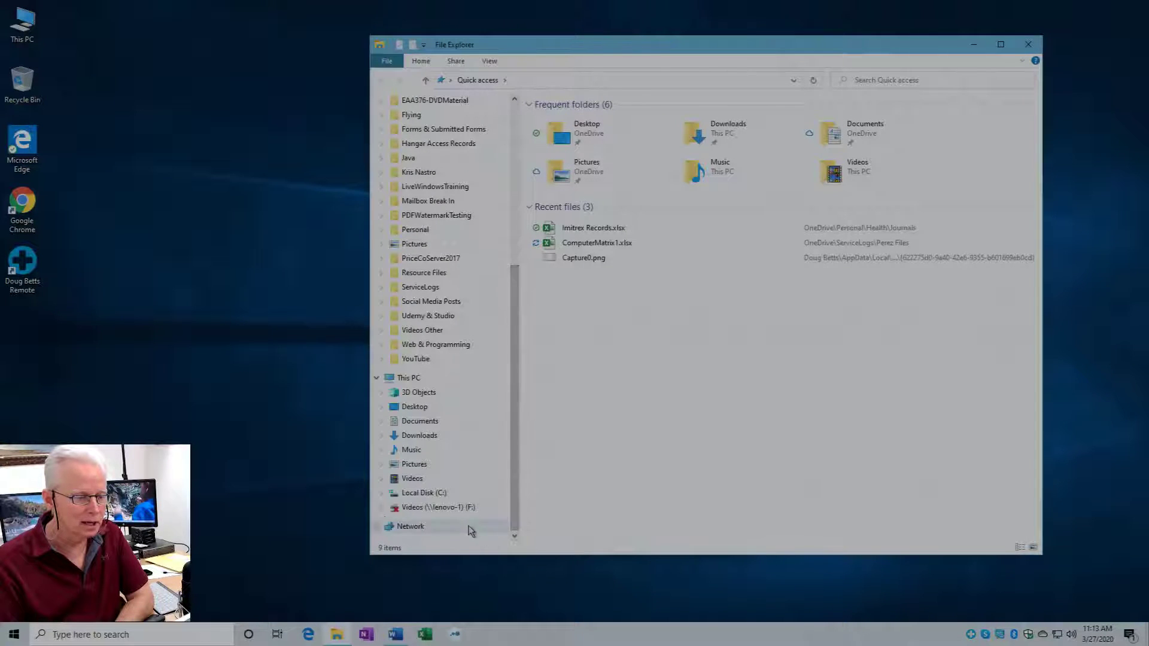
left_click(443, 510)
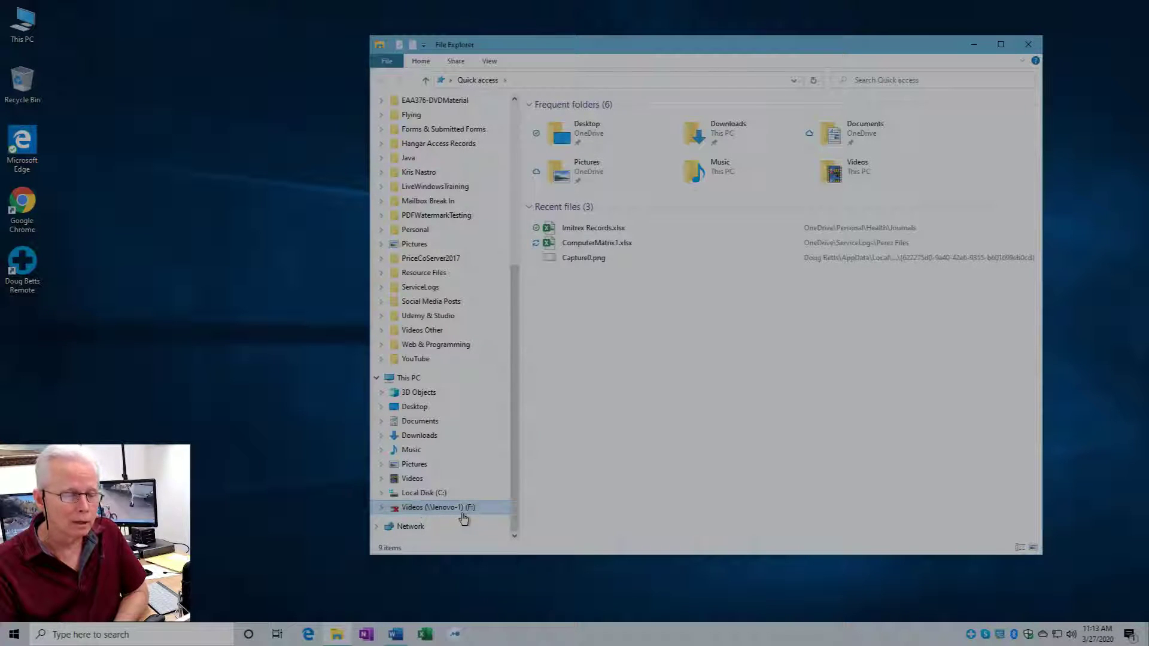
scroll(463, 518, "up", 7)
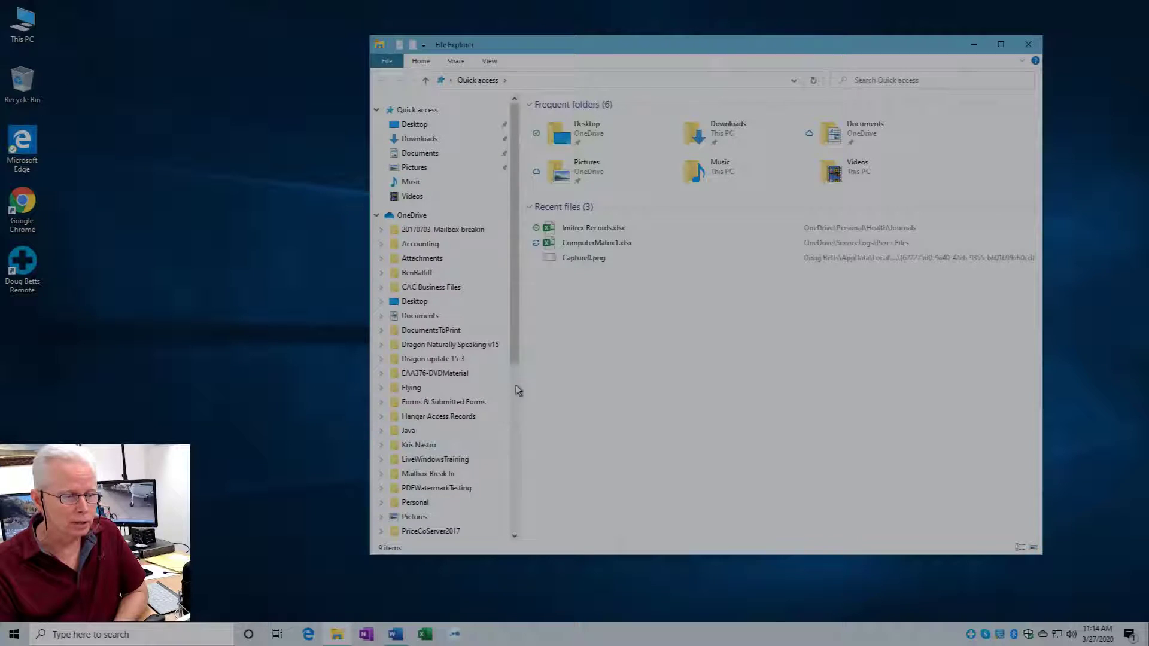
left_click_drag(512, 358, 521, 538)
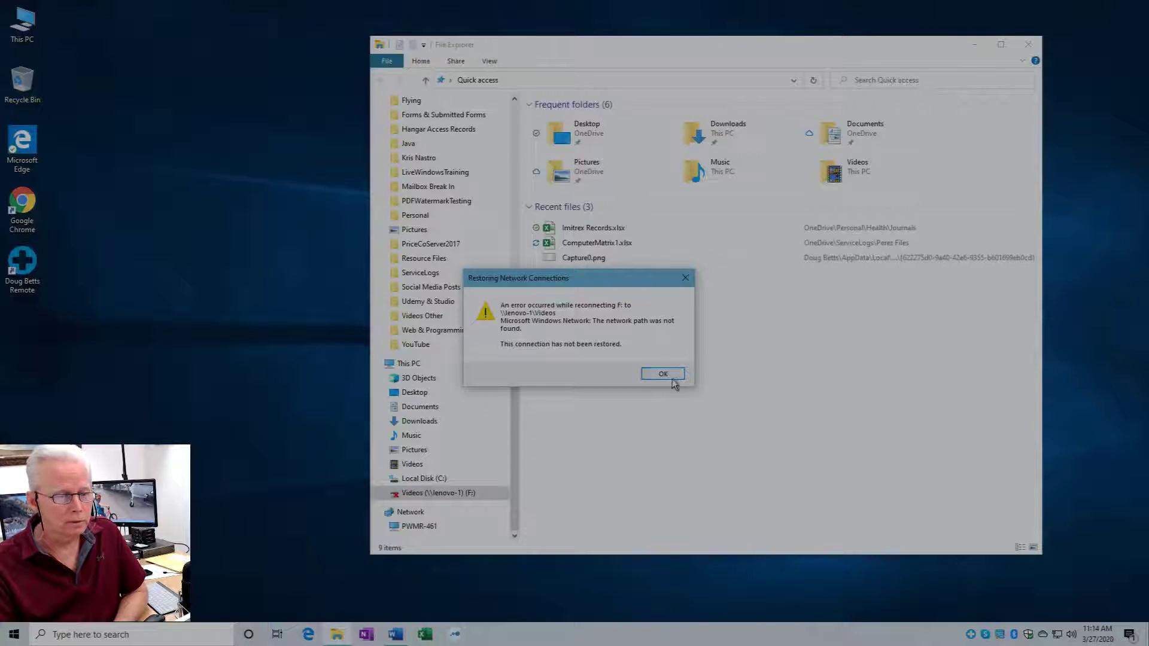
left_click(672, 376)
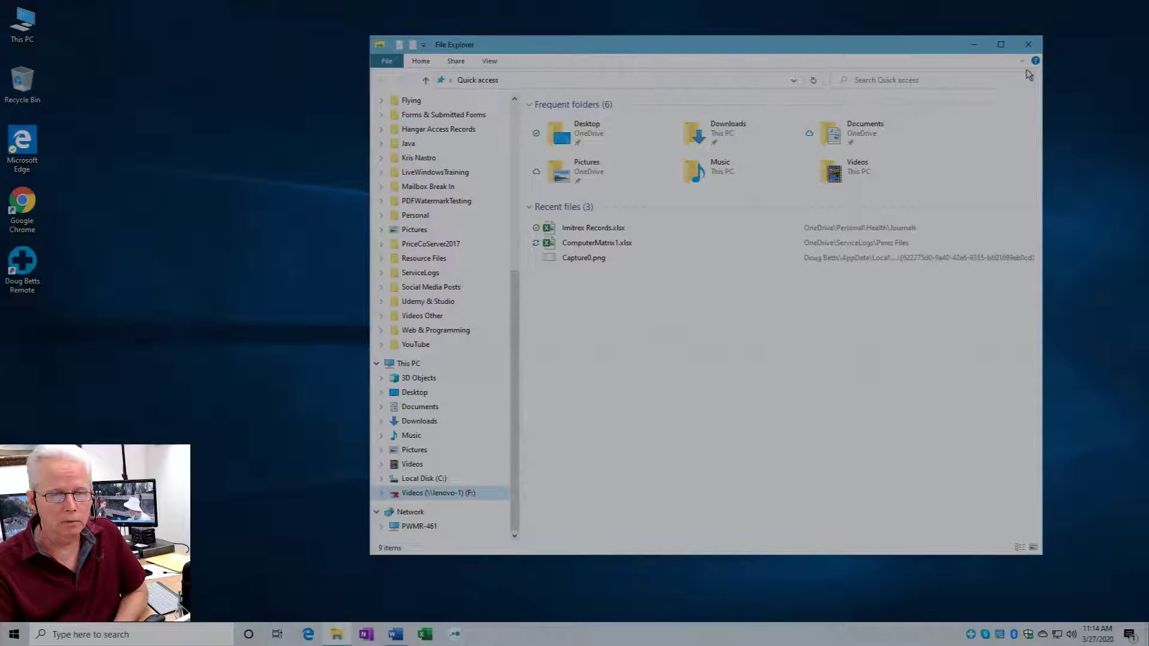
left_click(1029, 46)
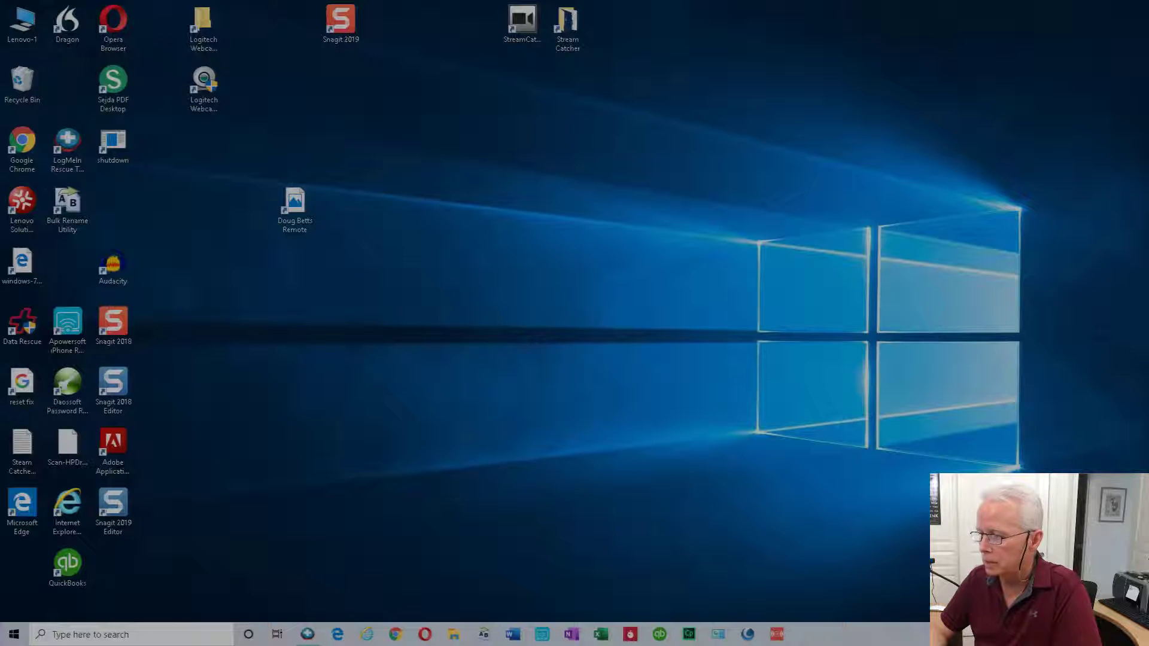
Step: On the Lenovo-1 computer, set the Local Area Connection's network profile to Private and check the network status
key("super+i")
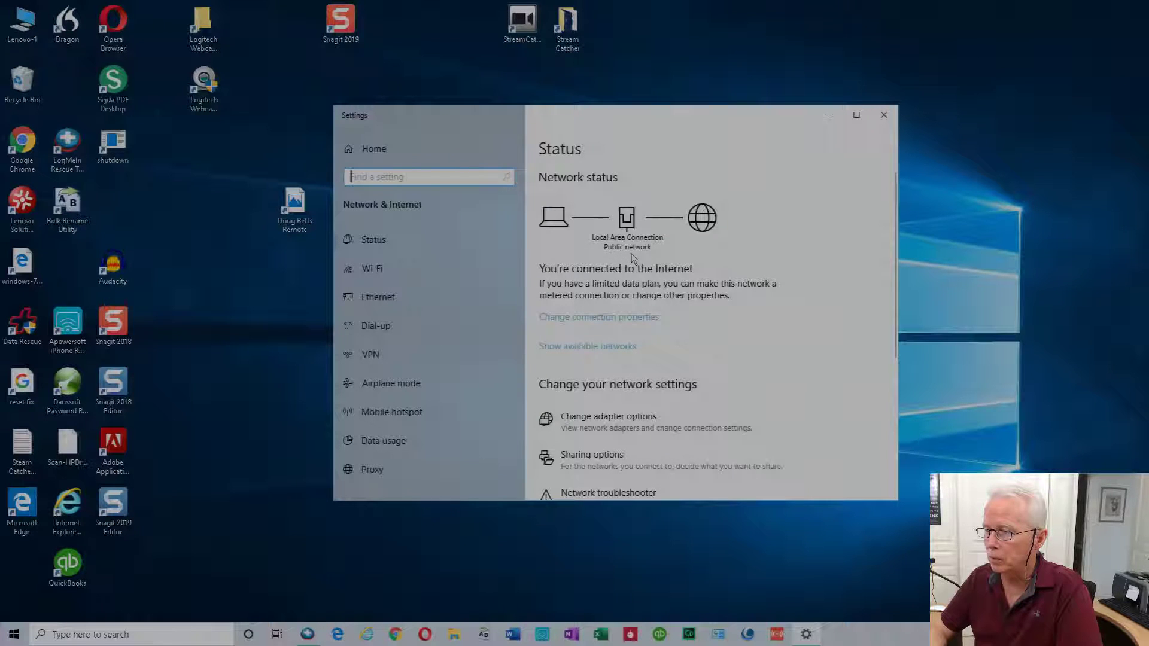
left_click(612, 322)
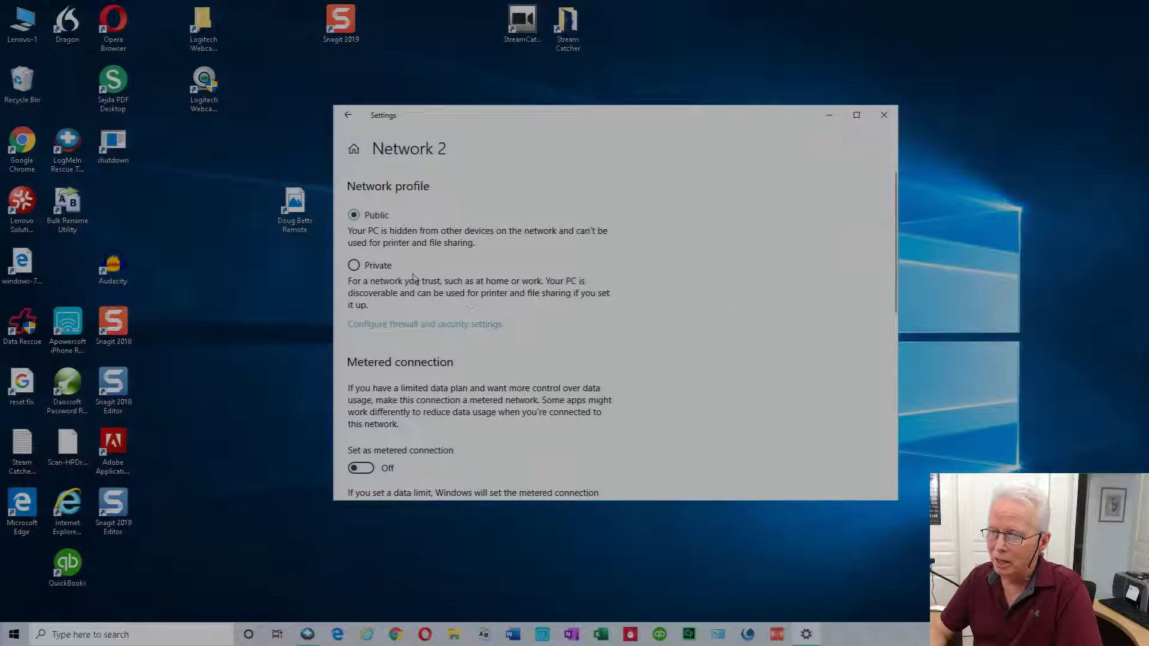
left_click(353, 267)
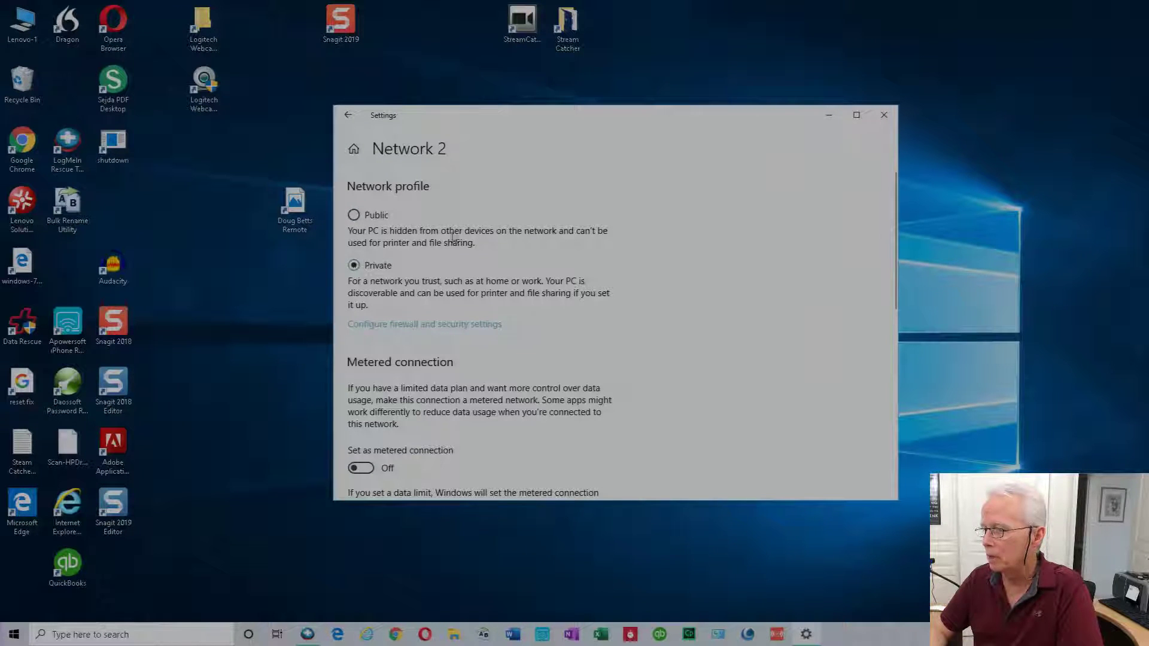
left_click(882, 117)
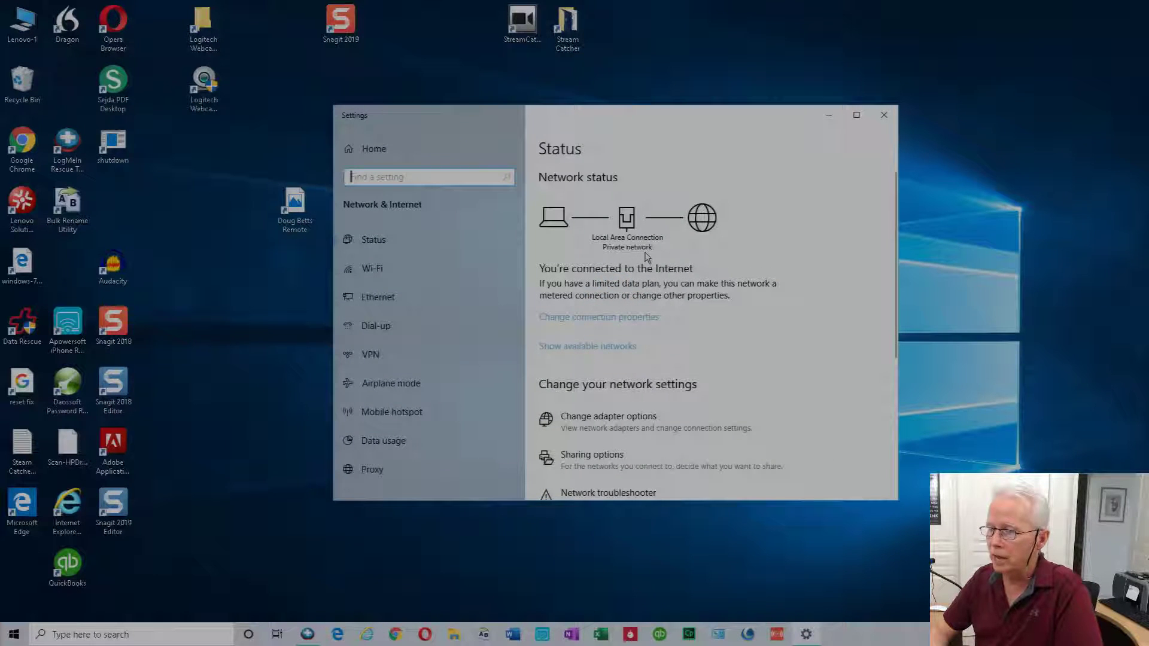
left_click(880, 123)
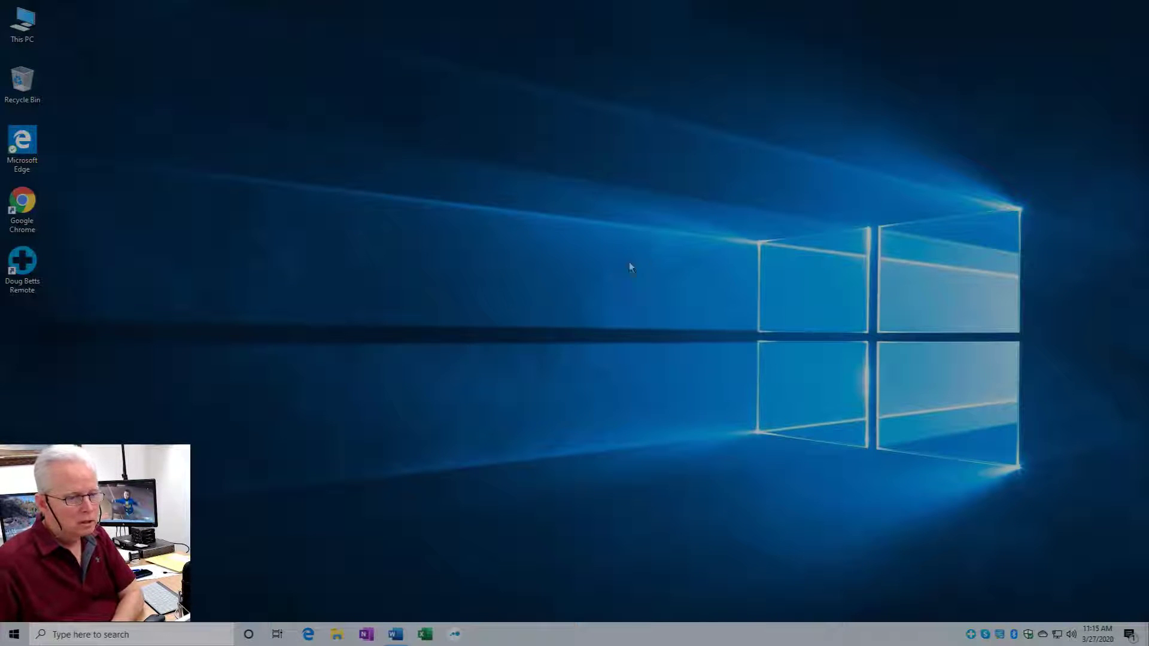
Step: Back on the first computer, retry opening the mapped Videos (F:) drive, also from This PC, dismissing each reconnection error
left_click(337, 636)
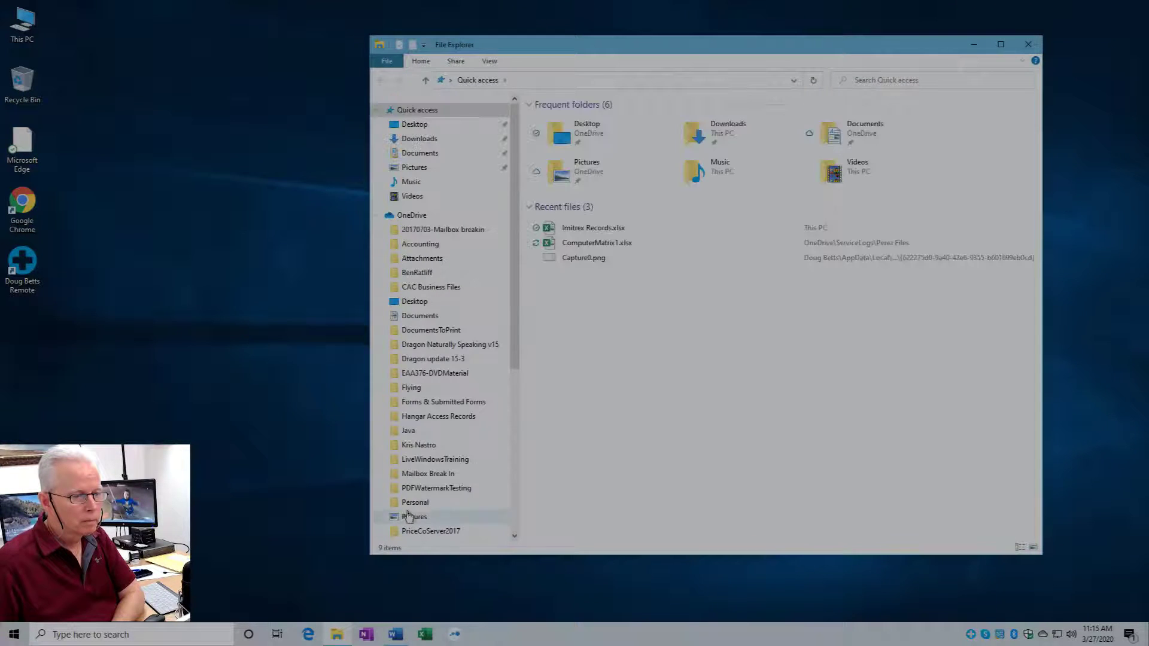
left_click_drag(512, 347, 525, 546)
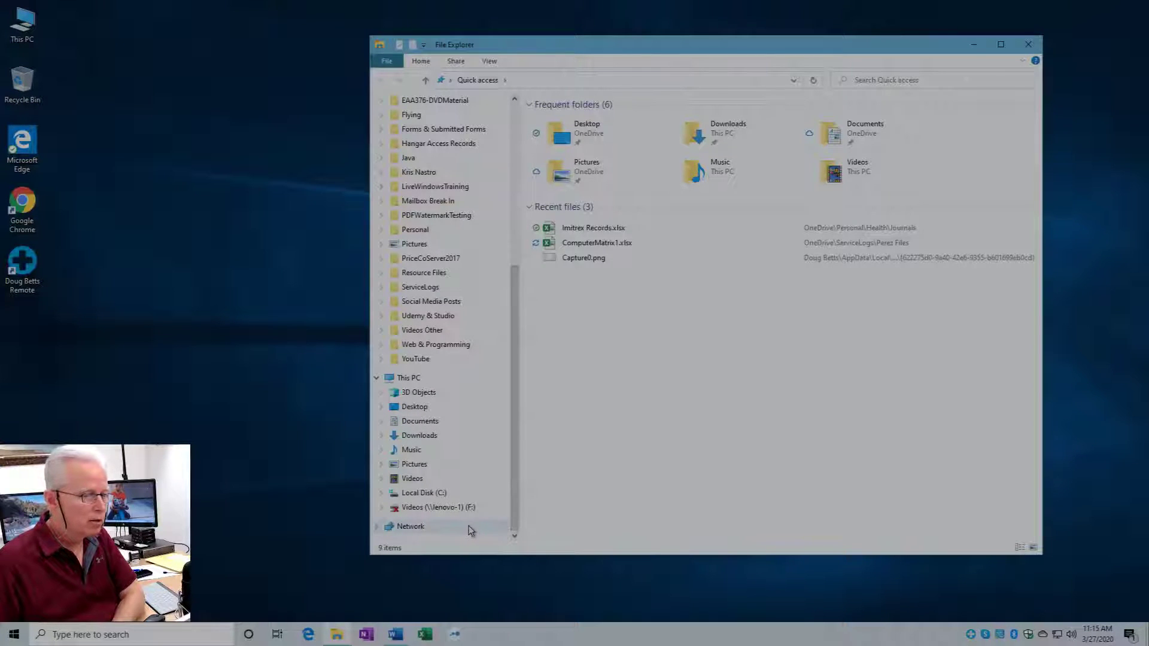
left_click(442, 510)
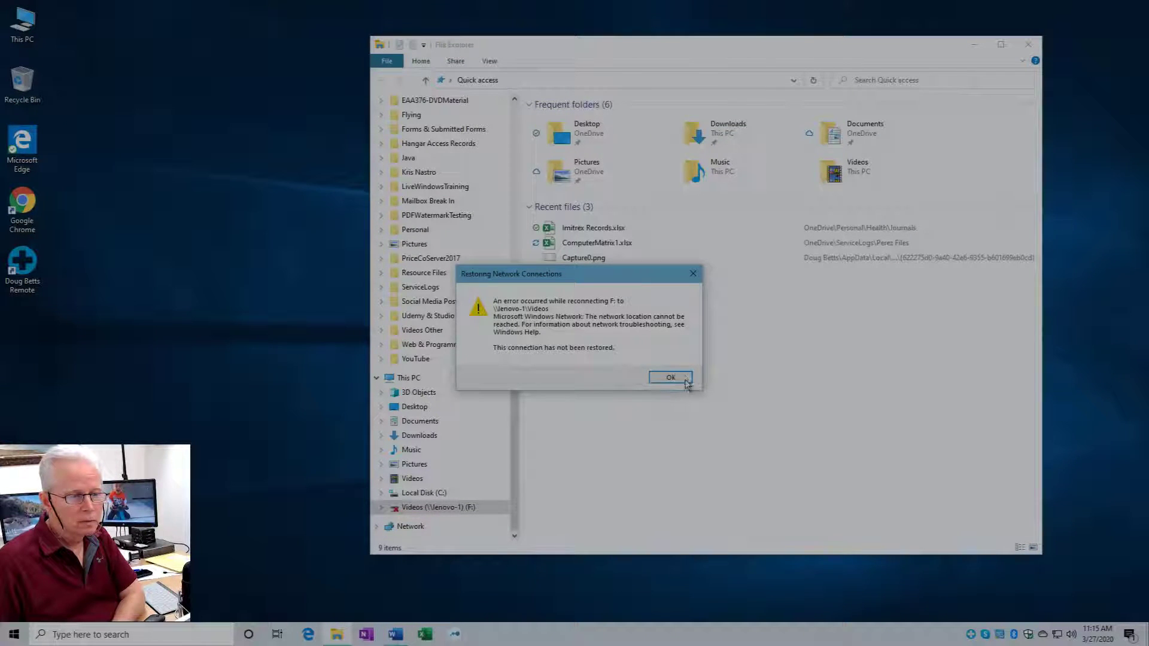
left_click(686, 377)
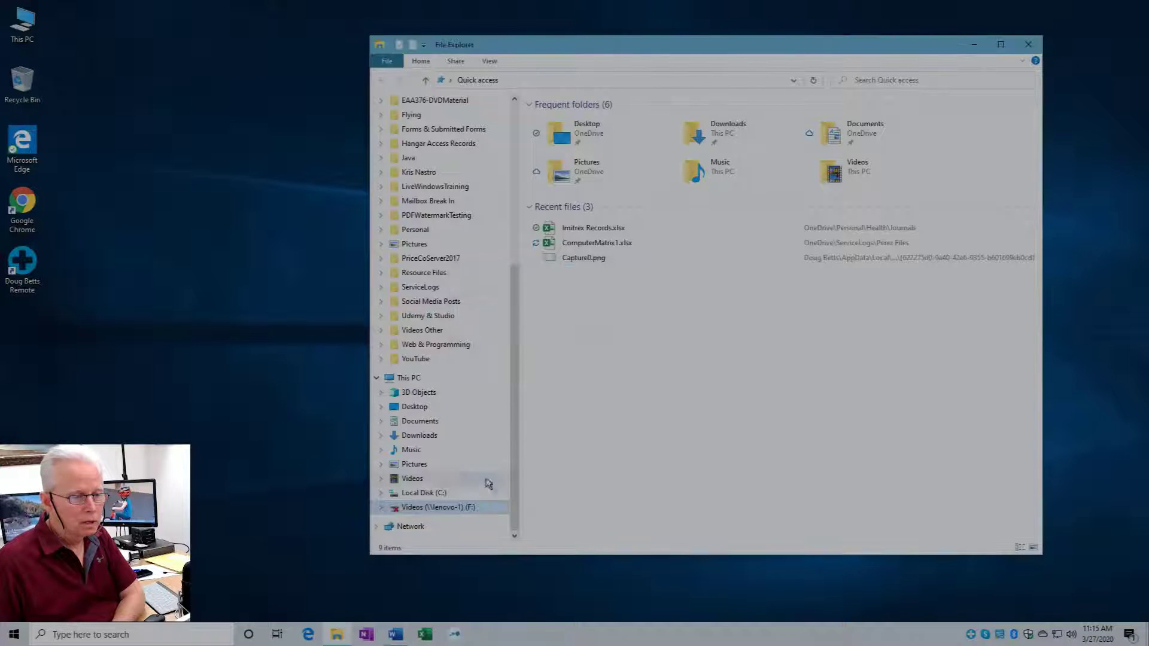
scroll(479, 482, "up", 6)
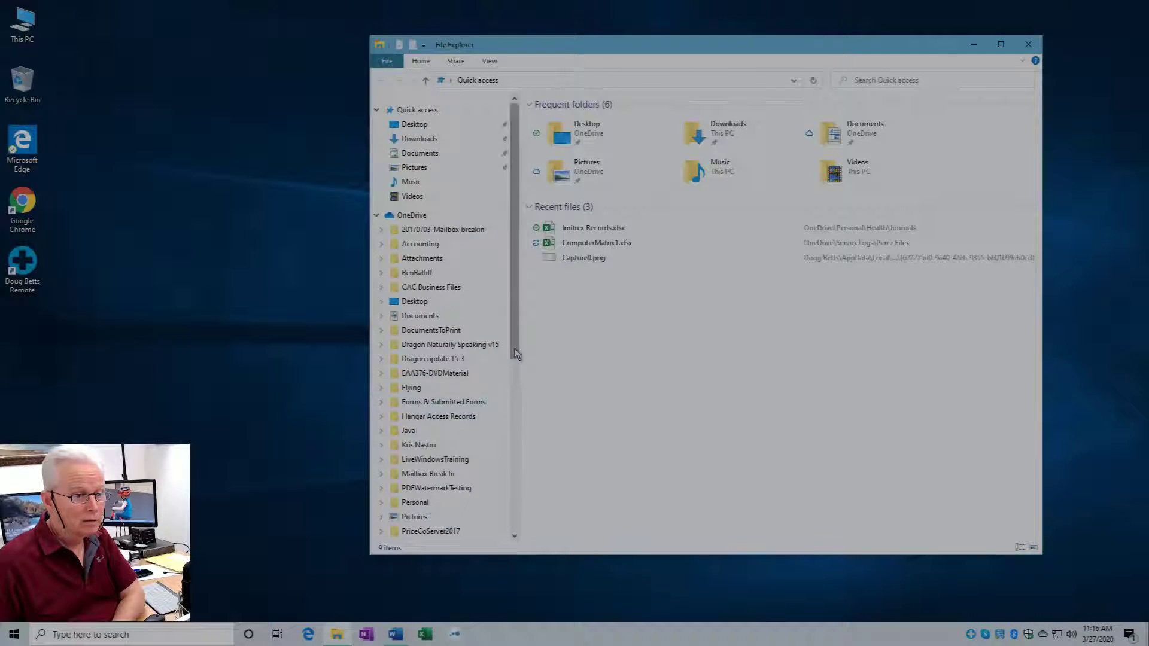
left_click_drag(514, 348, 536, 546)
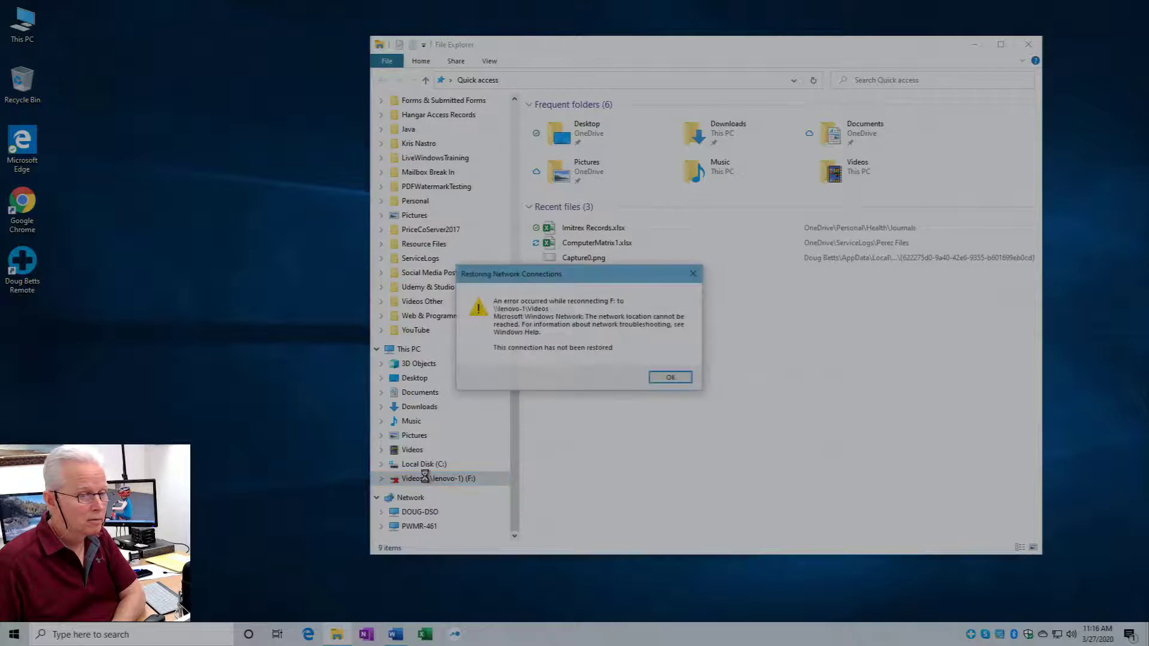
left_click(670, 378)
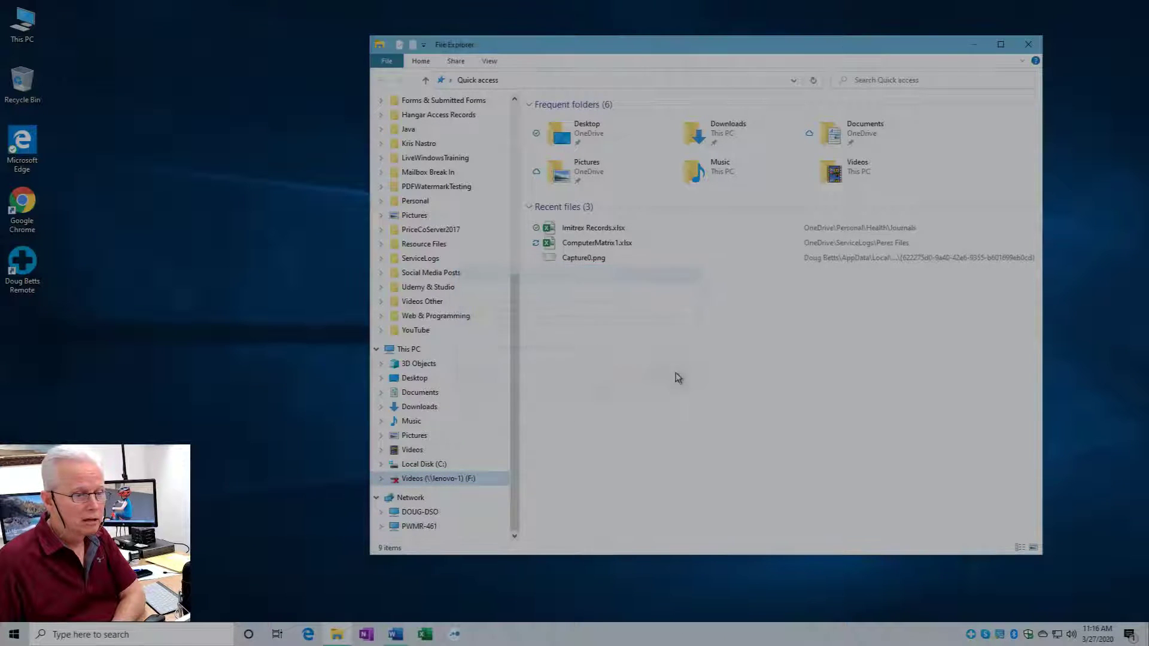
left_click(410, 350)
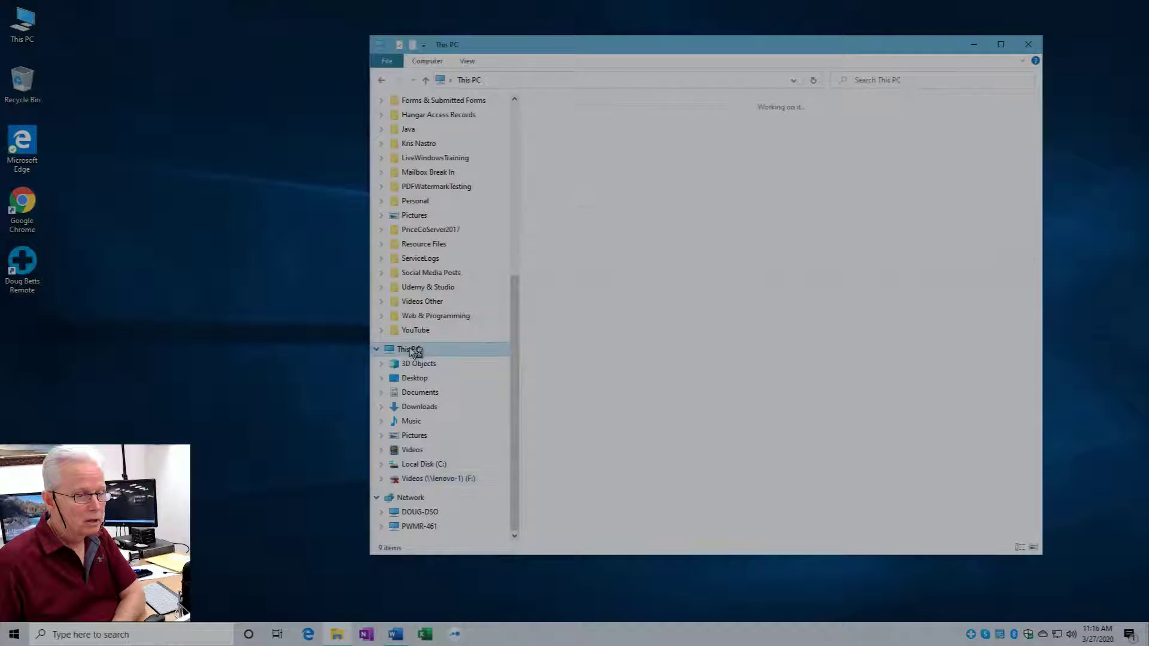
left_click(438, 482)
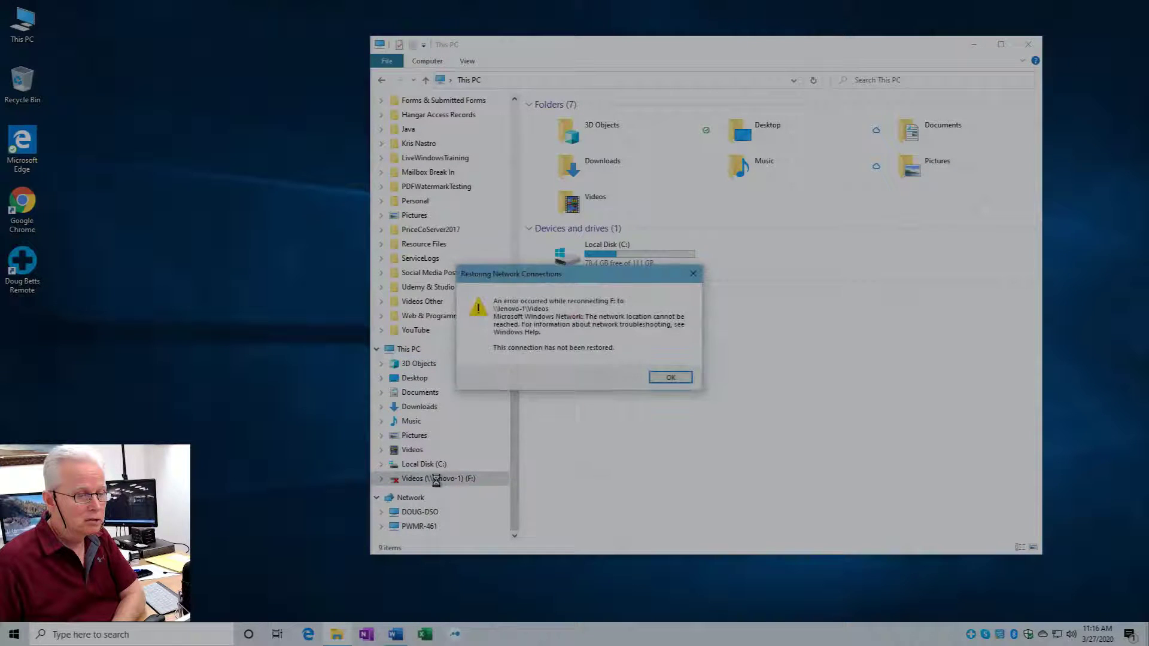
left_click(670, 379)
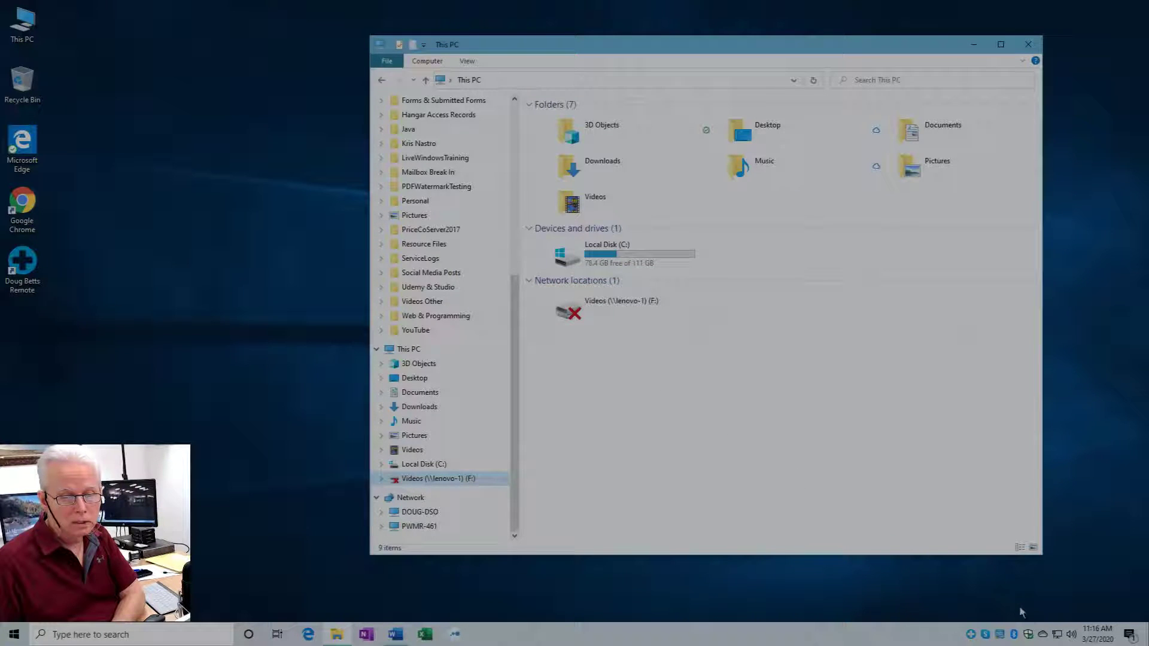
Step: Turn on file and printer sharing for the Private profile, save the changes, and open the mapped Videos (F:) drive
right_click(1057, 635)
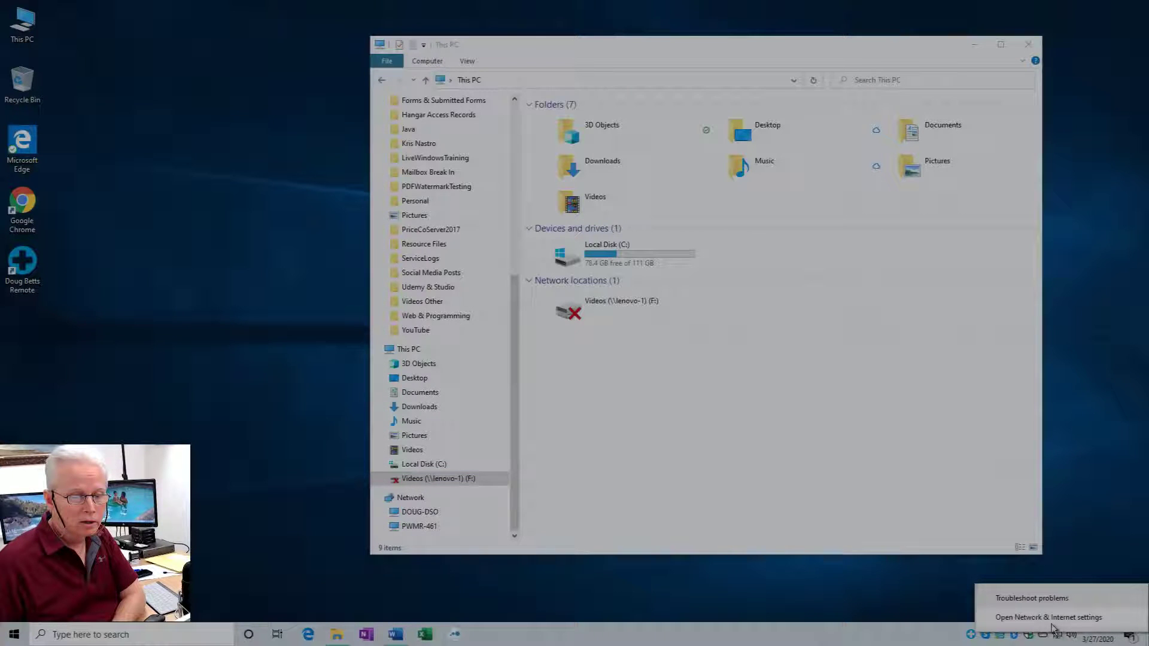
left_click(1048, 618)
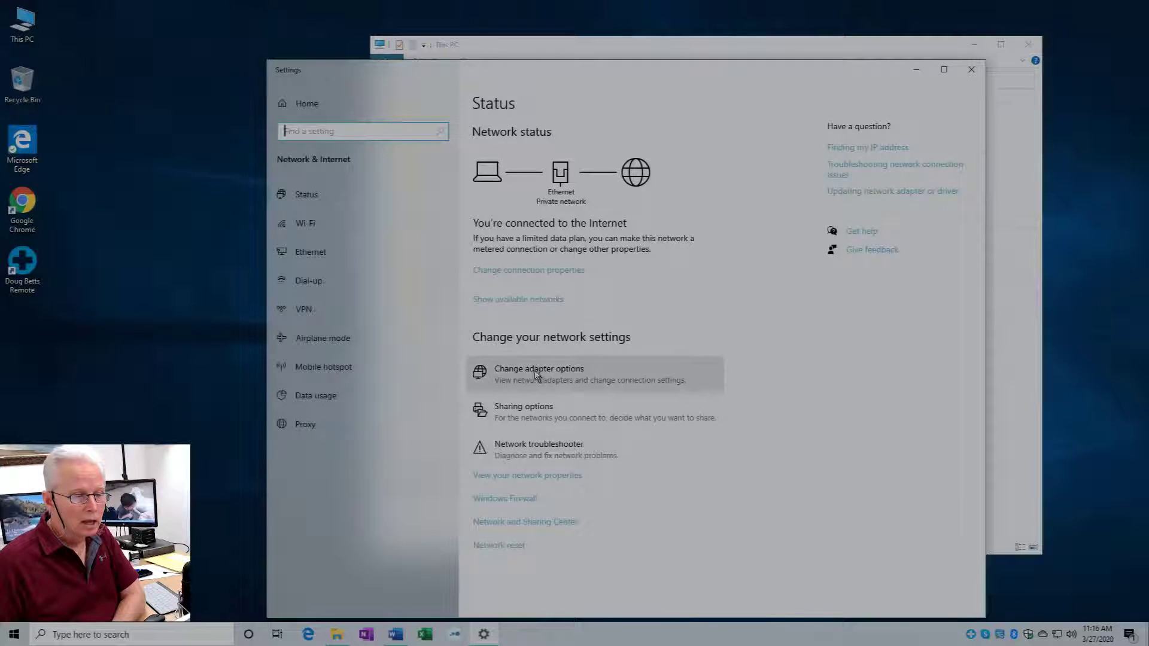
left_click(538, 411)
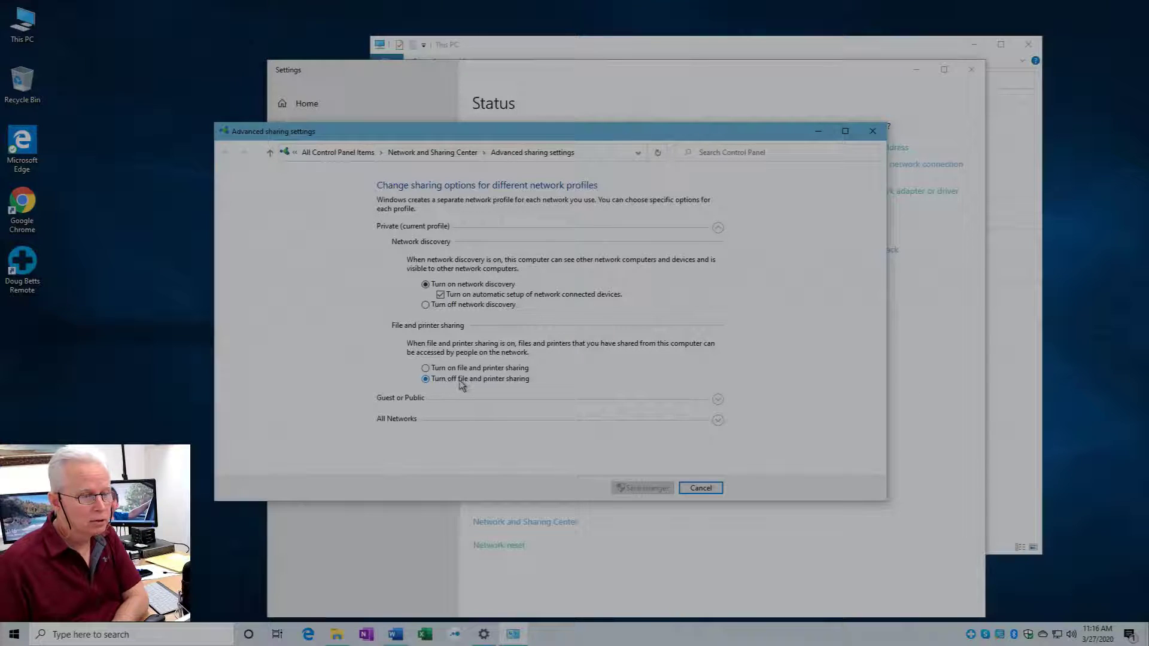
left_click(426, 368)
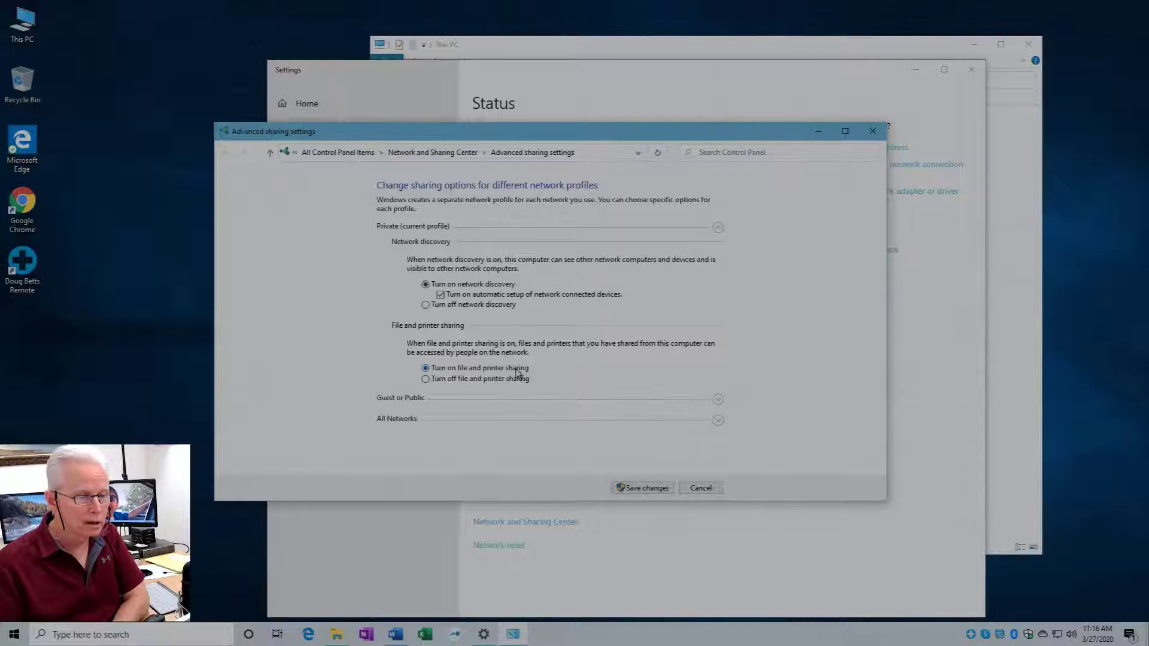
left_click(652, 488)
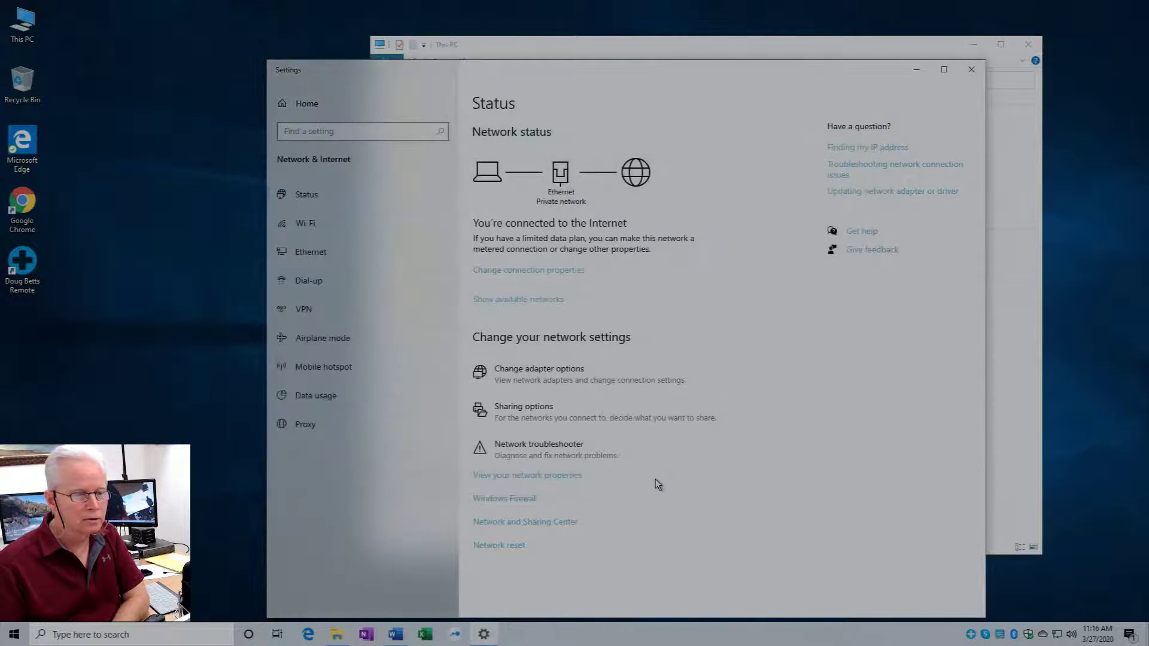
left_click(974, 72)
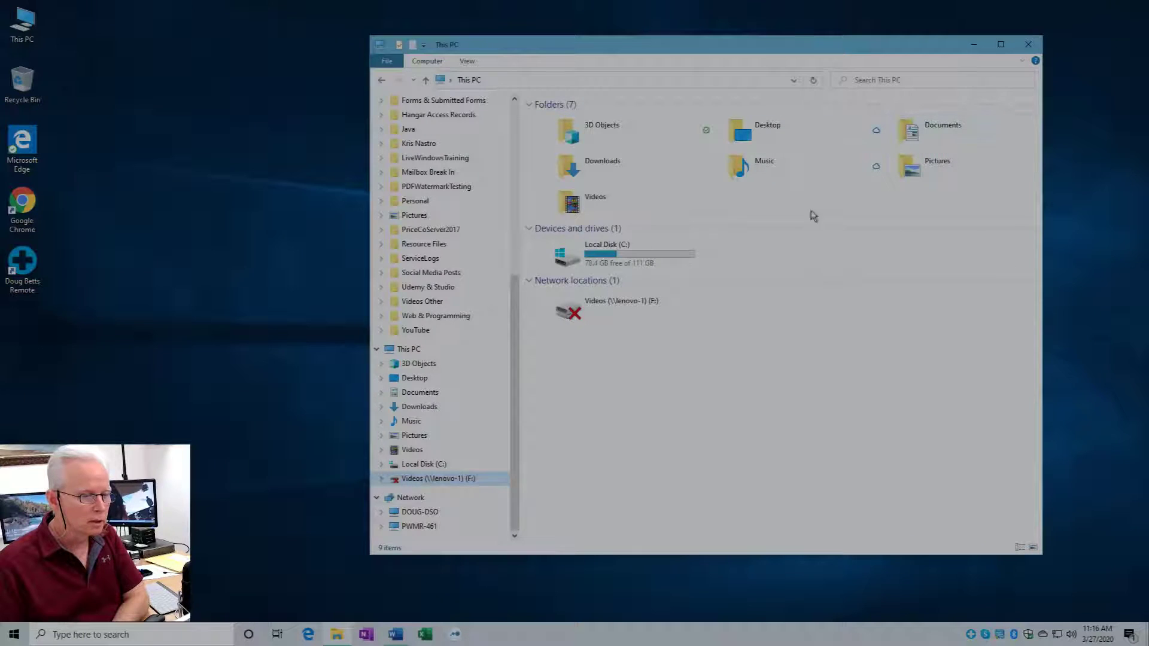
left_click(420, 480)
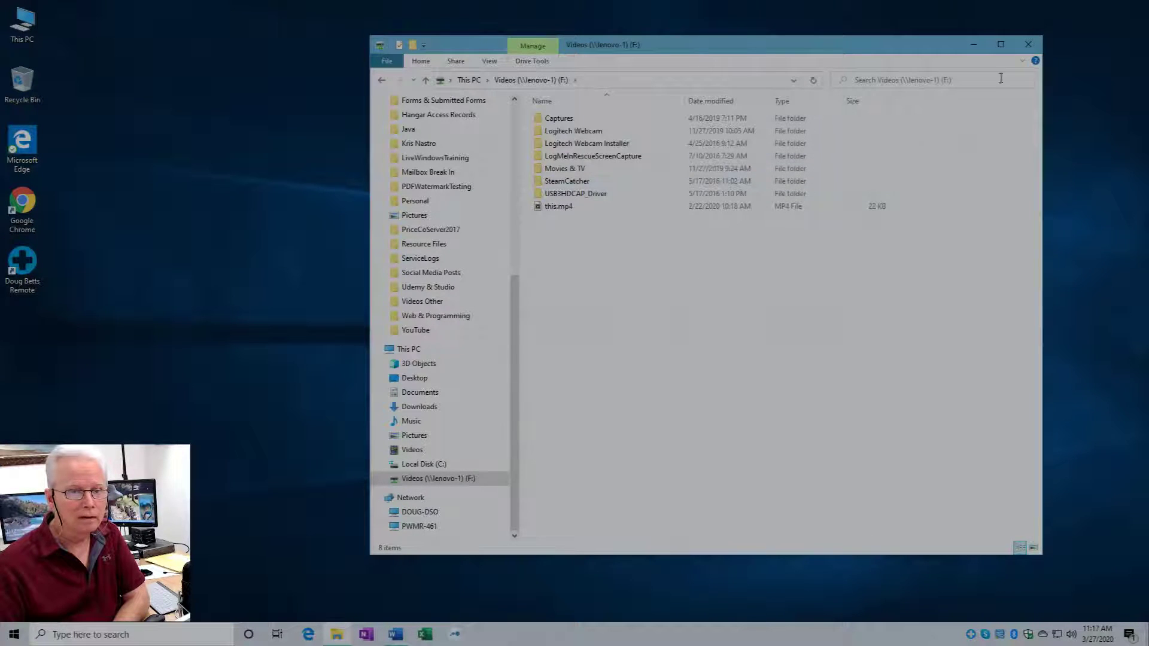
Step: Close the Videos (F:) drive window, and on the other computer minimize the Word document and the browser to clear the desktop
left_click(1027, 46)
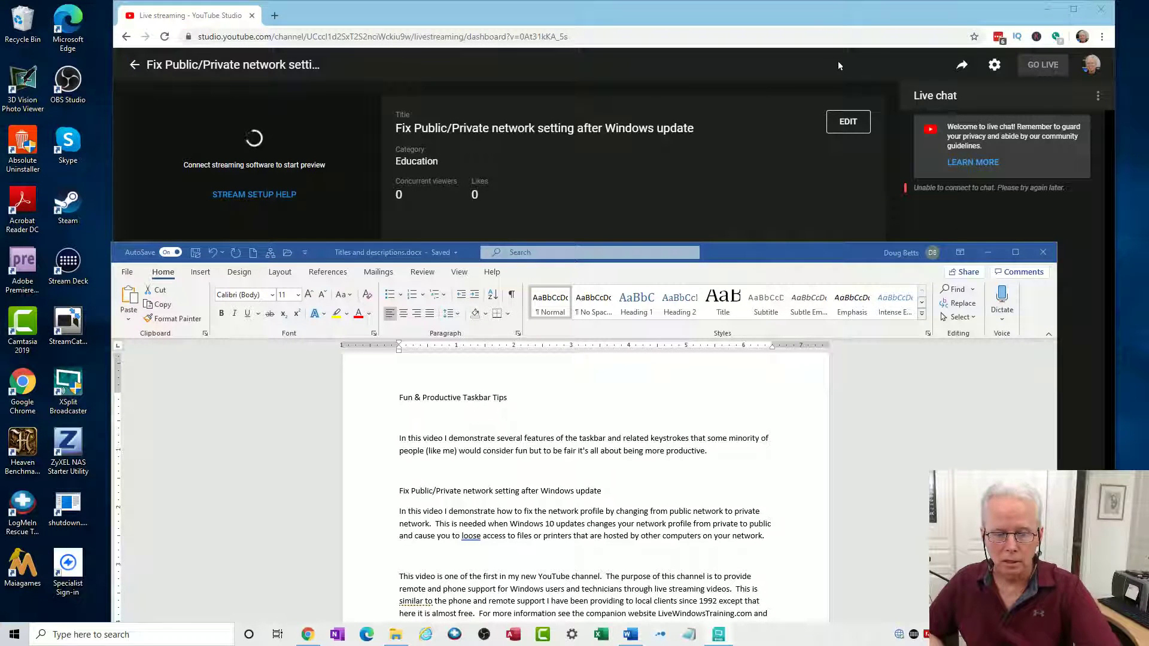
left_click(1113, 10)
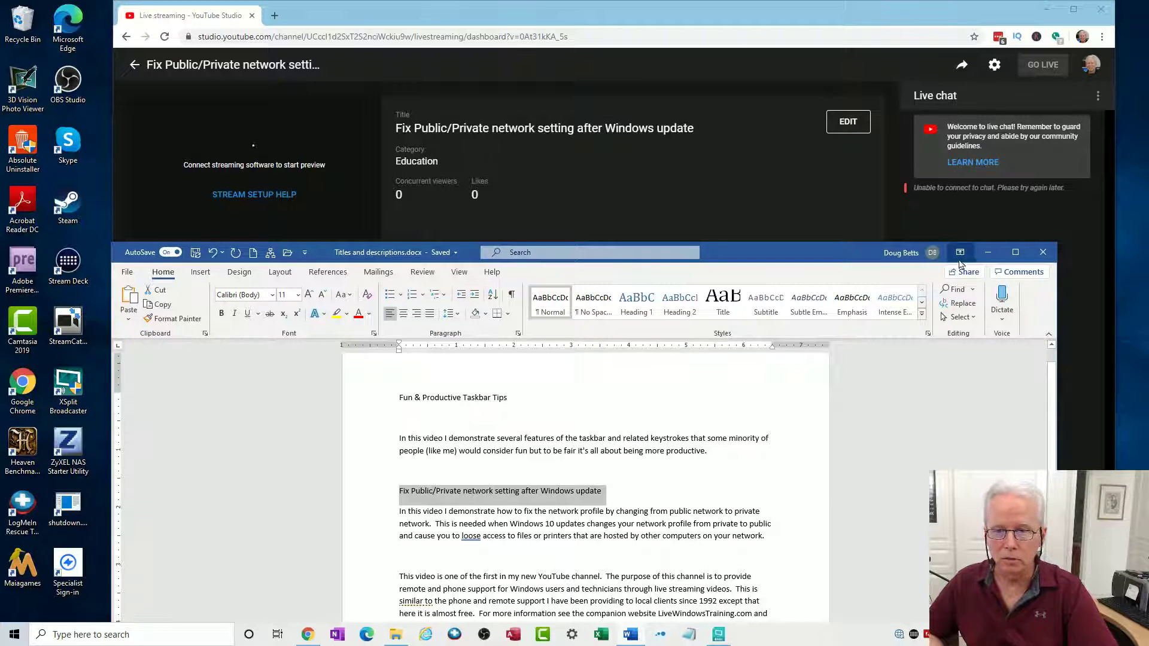
left_click(988, 252)
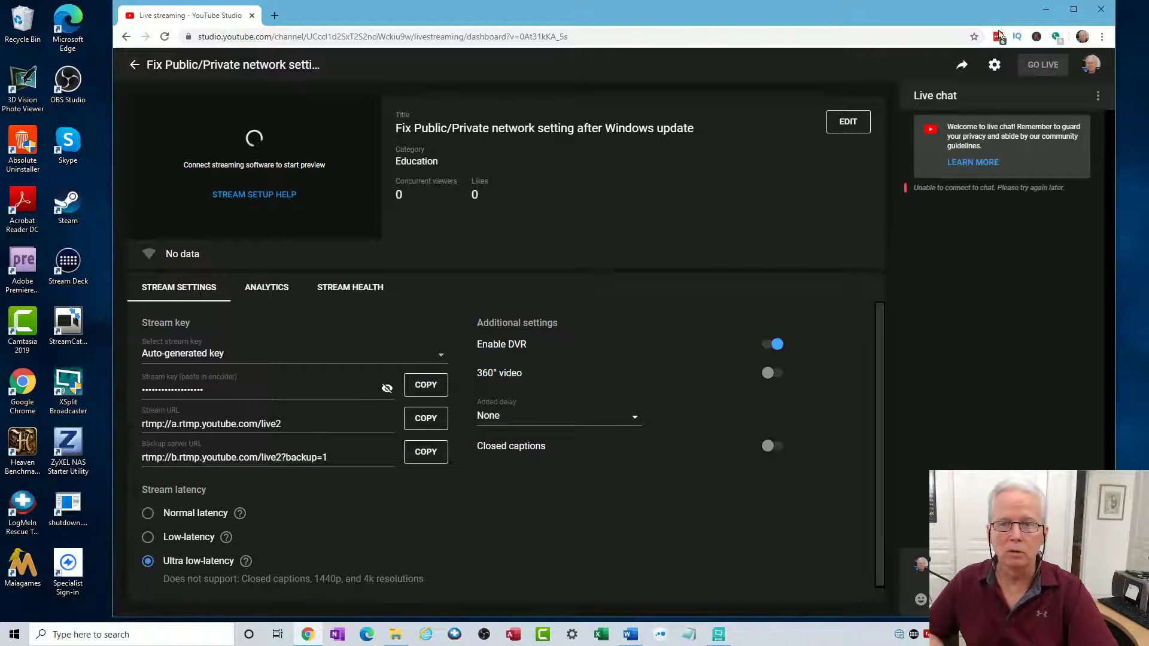
left_click(1047, 9)
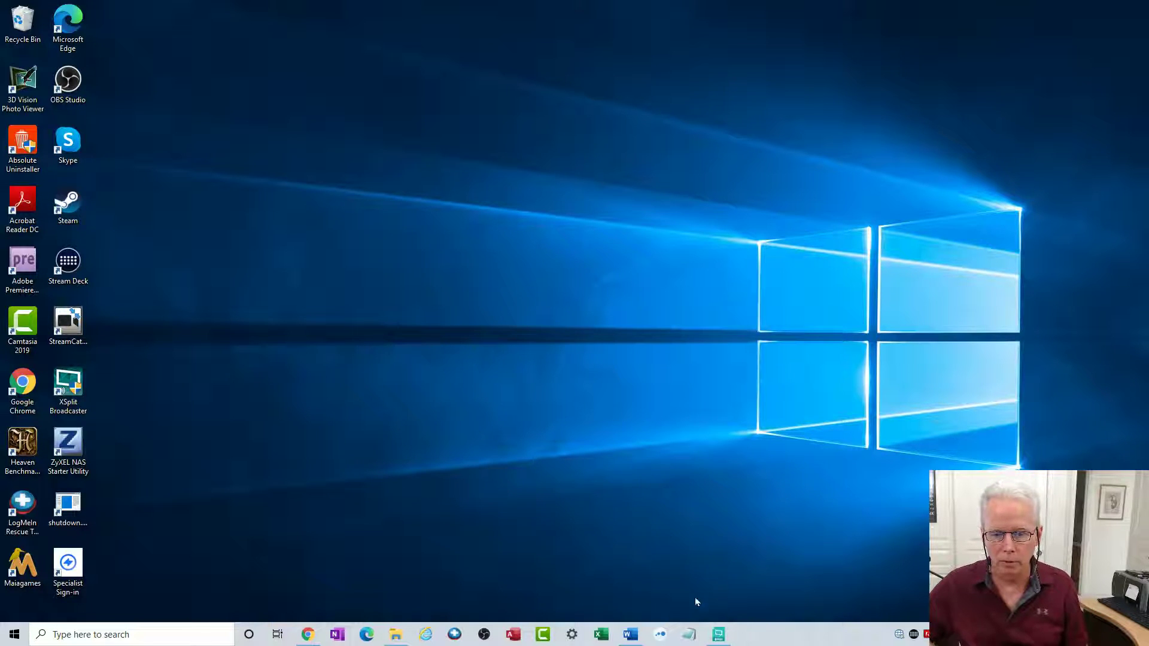
mouse_move(718, 633)
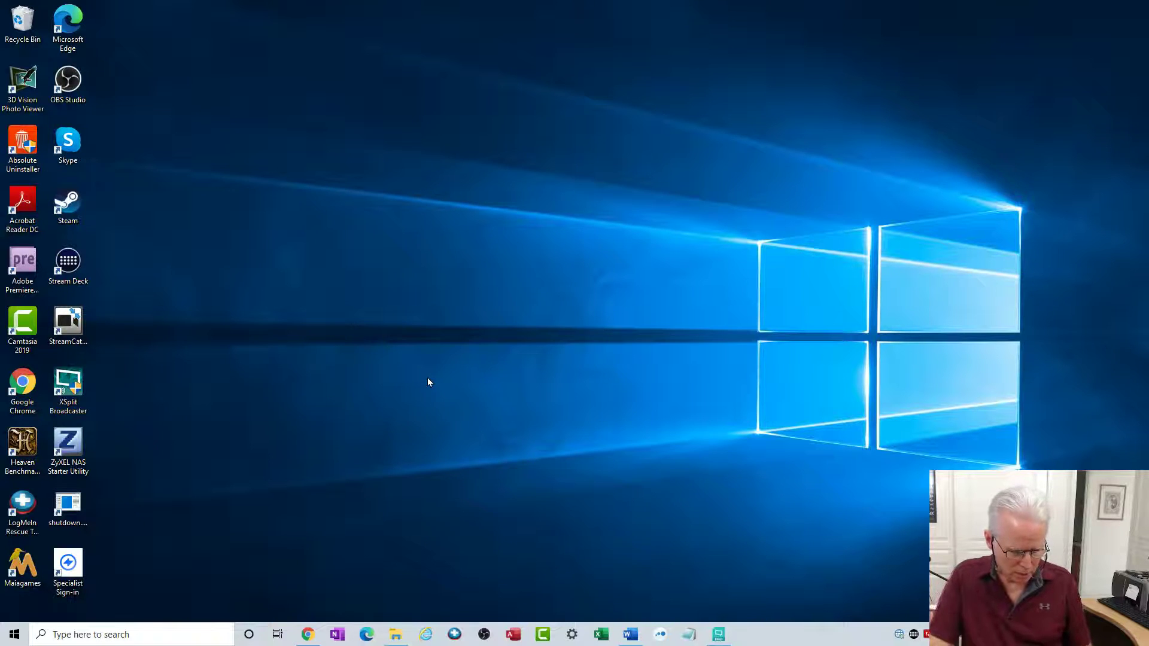
Step: Run the command "control printers" to open Devices and Printers
key("super+r")
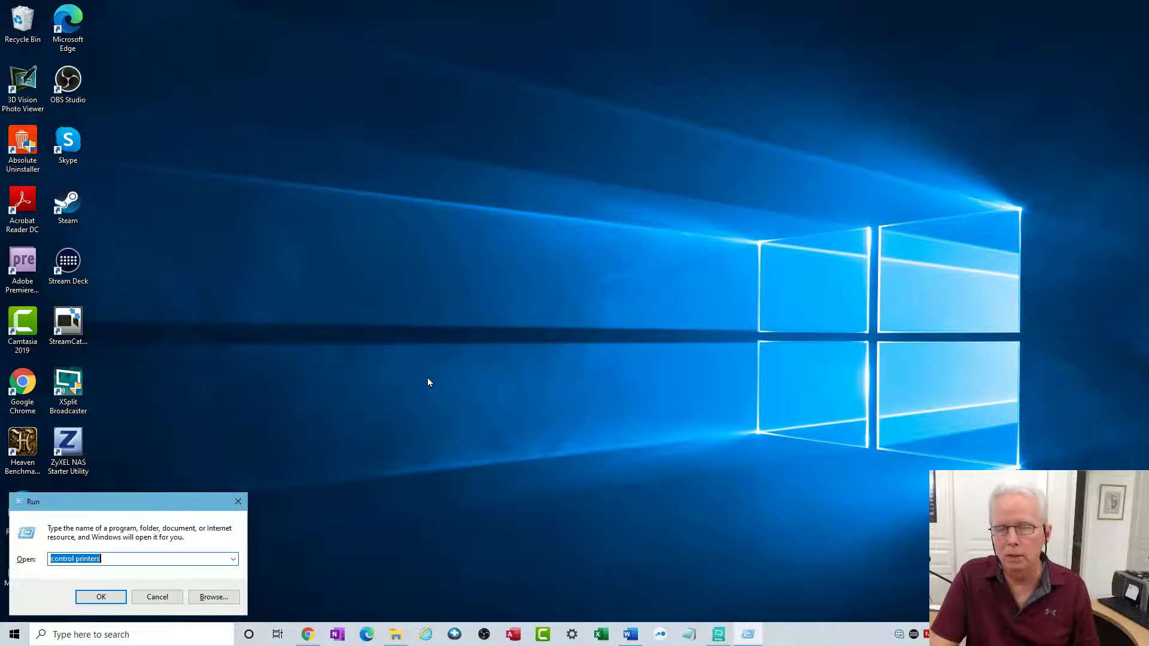
type("control")
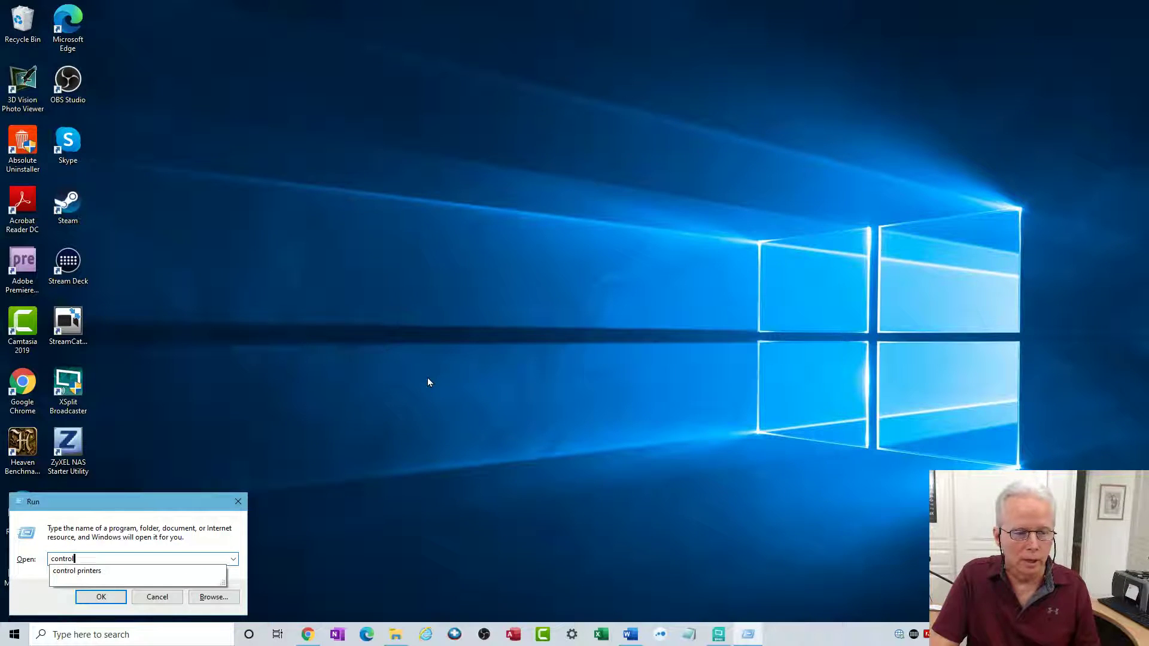
type(" pri")
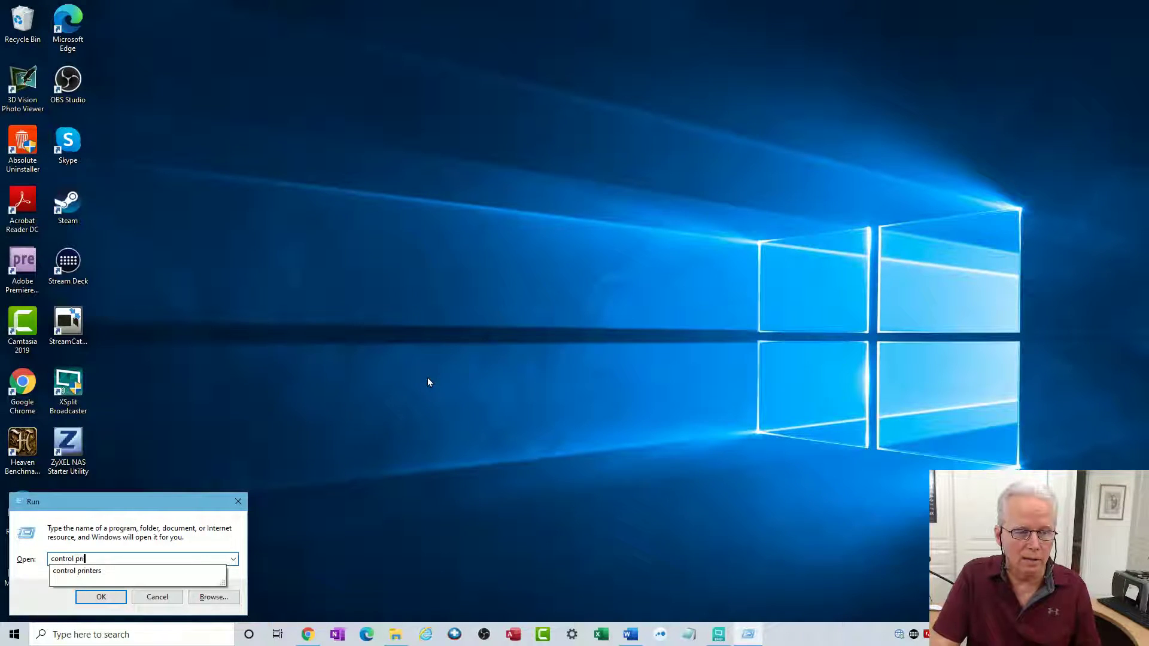
type("nters")
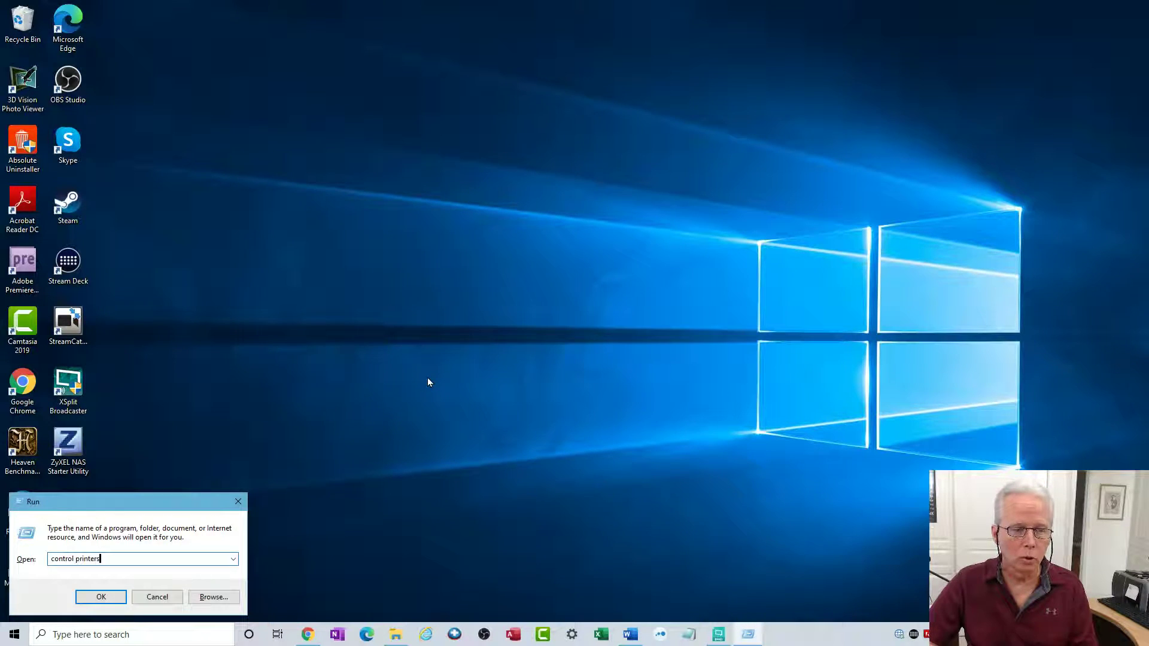
key("Return")
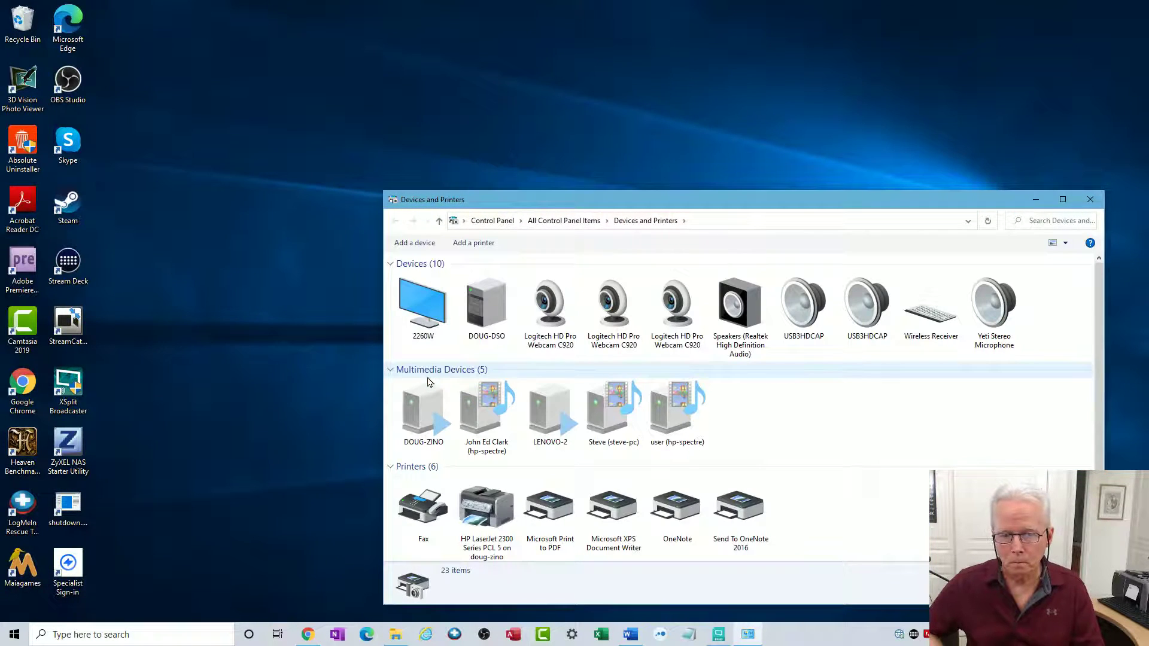
Step: Check the status and print queue of the HP LaserJet 2300 Series PCL 5 on doug-zino, and close both windows
scroll(428, 383, "down", 3)
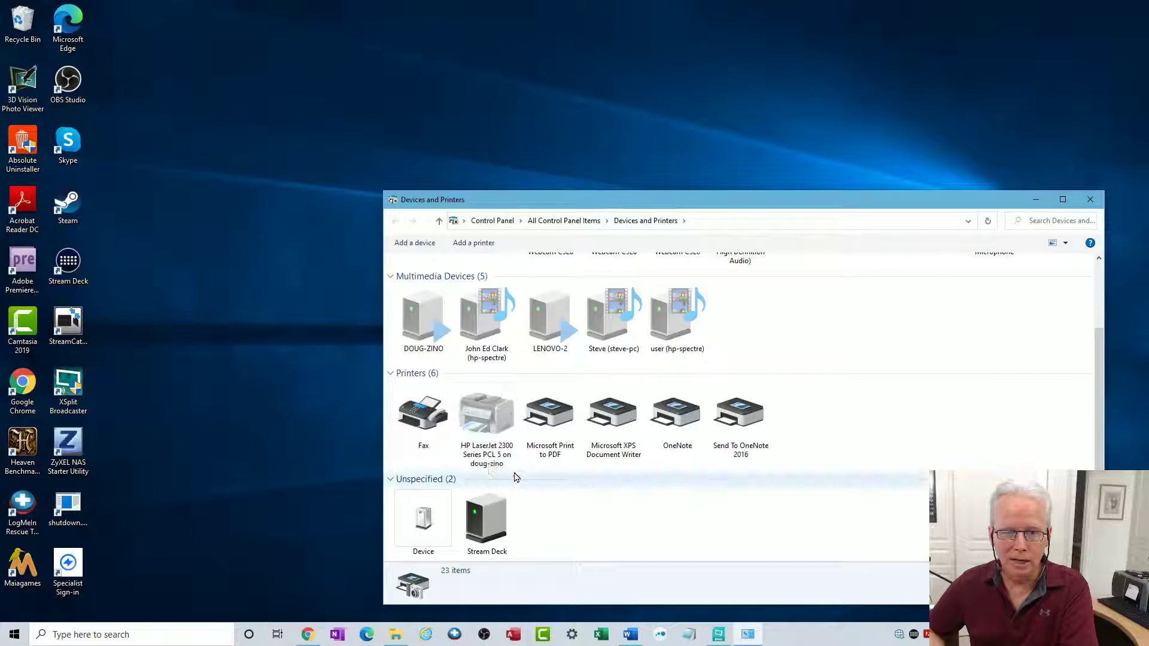
double_click(485, 429)
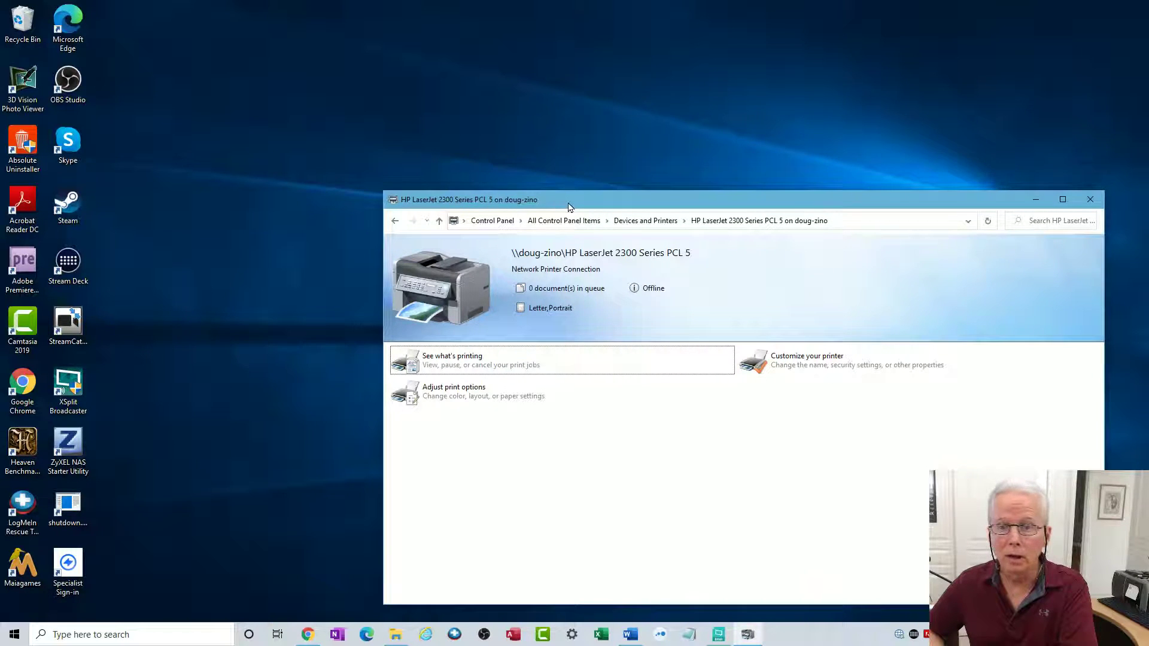
left_click(466, 367)
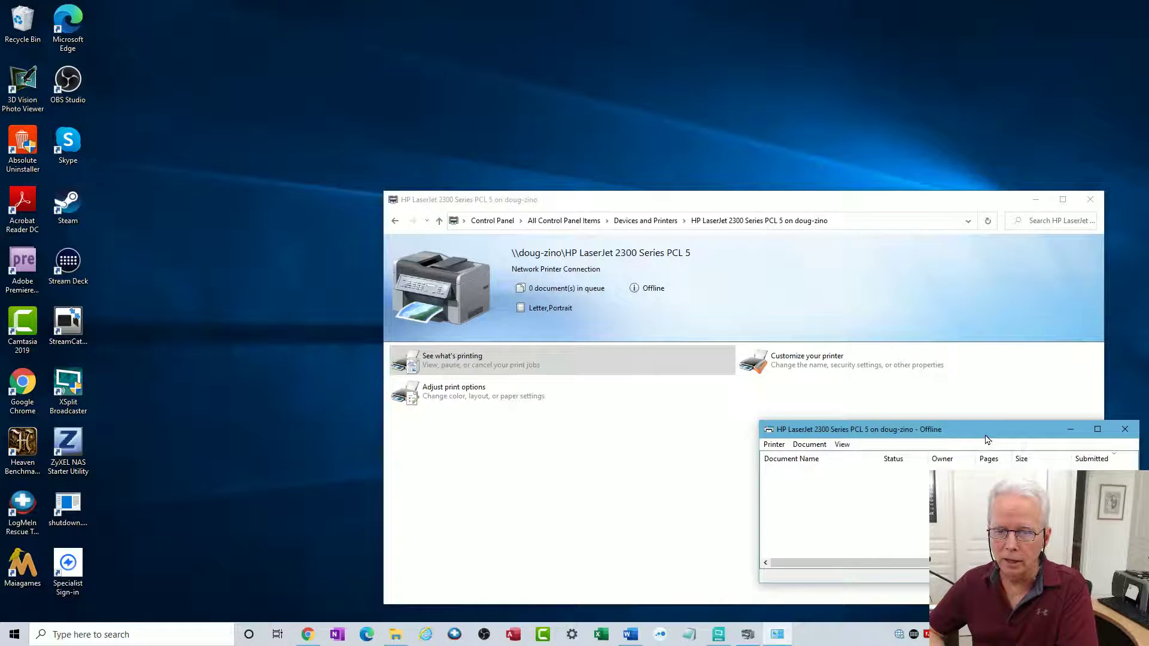
left_click(1125, 429)
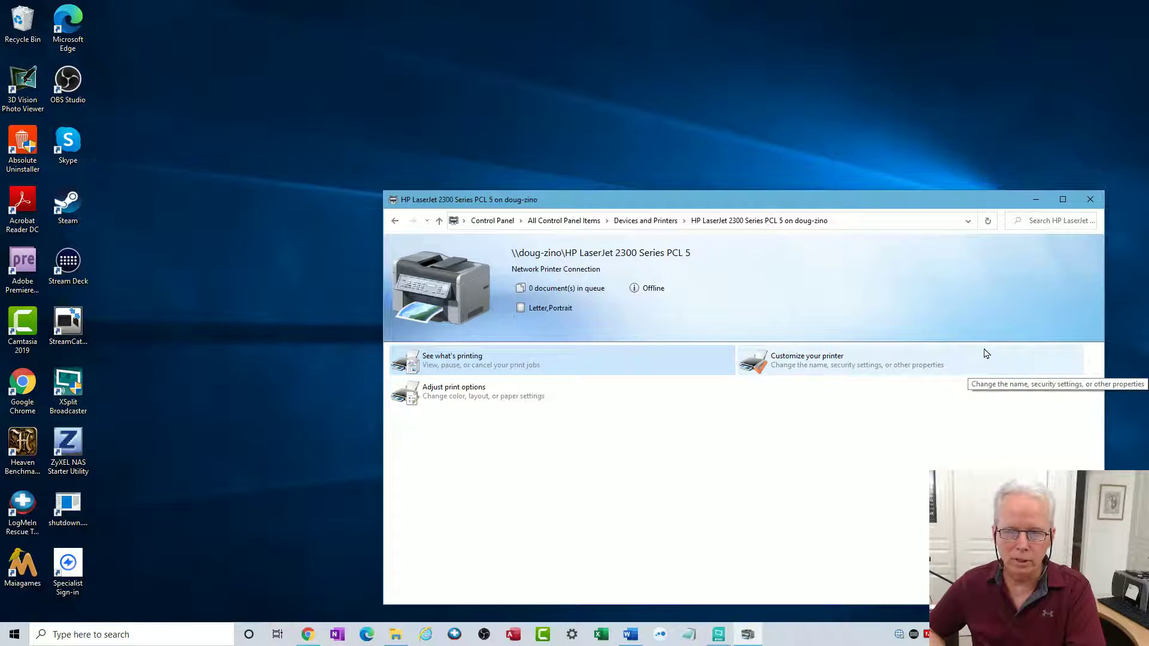
left_click(1090, 200)
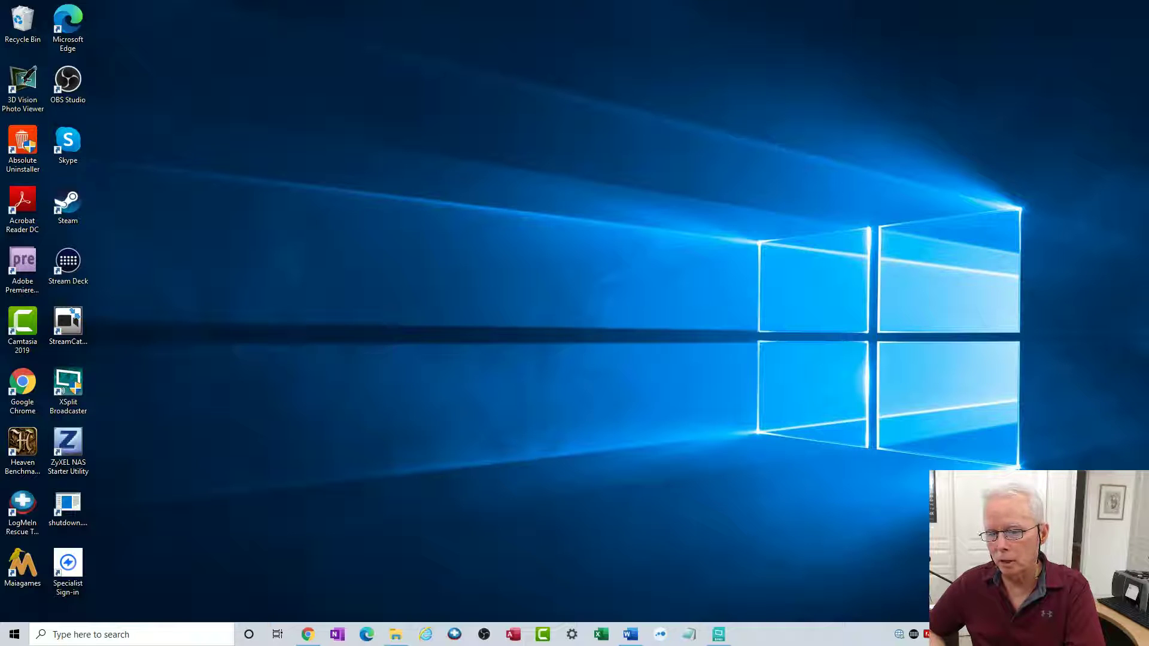
Step: Review the network status and the Private profile's advanced sharing options, leave them without changes, and close Settings
key("super+i")
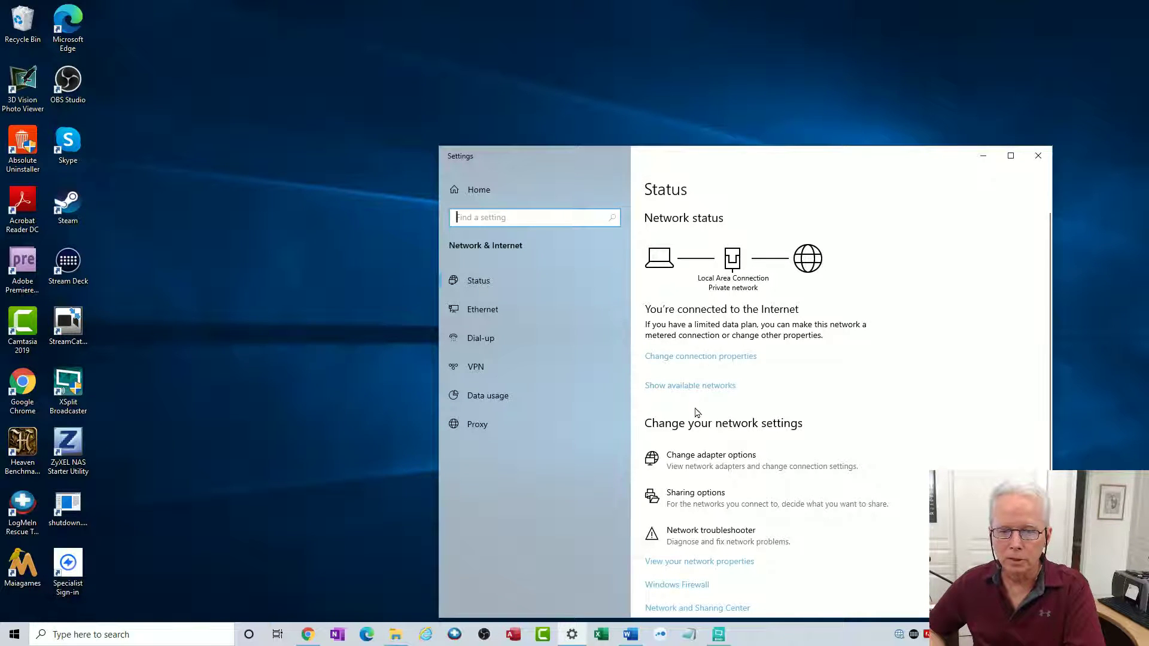
left_click(697, 503)
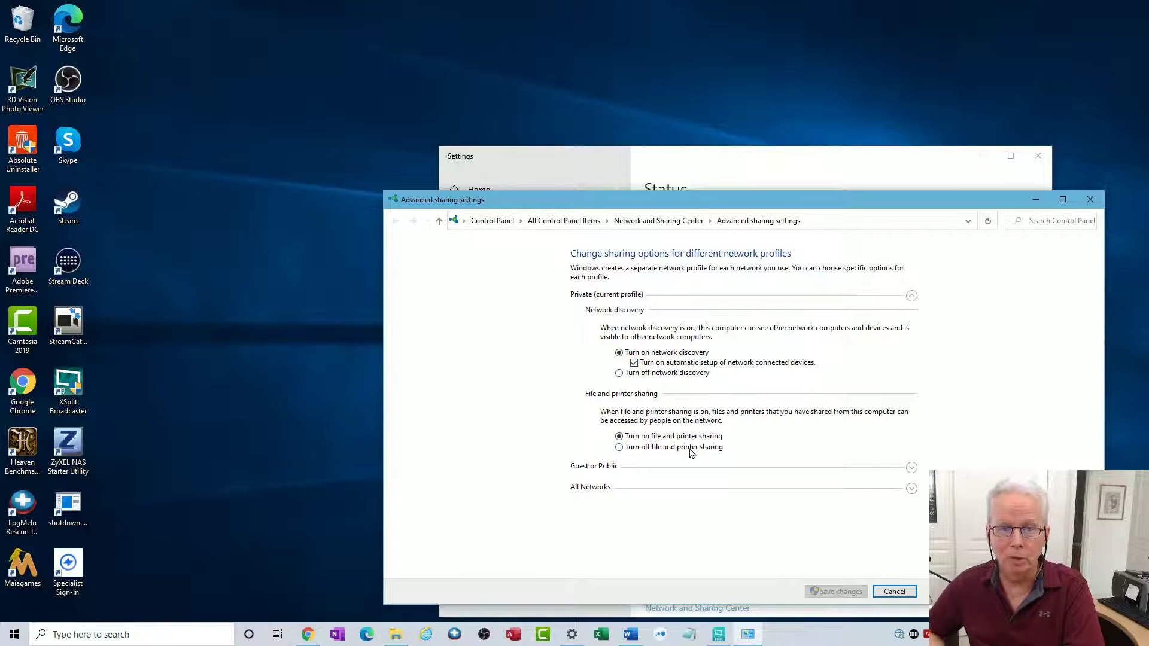
left_click(881, 590)
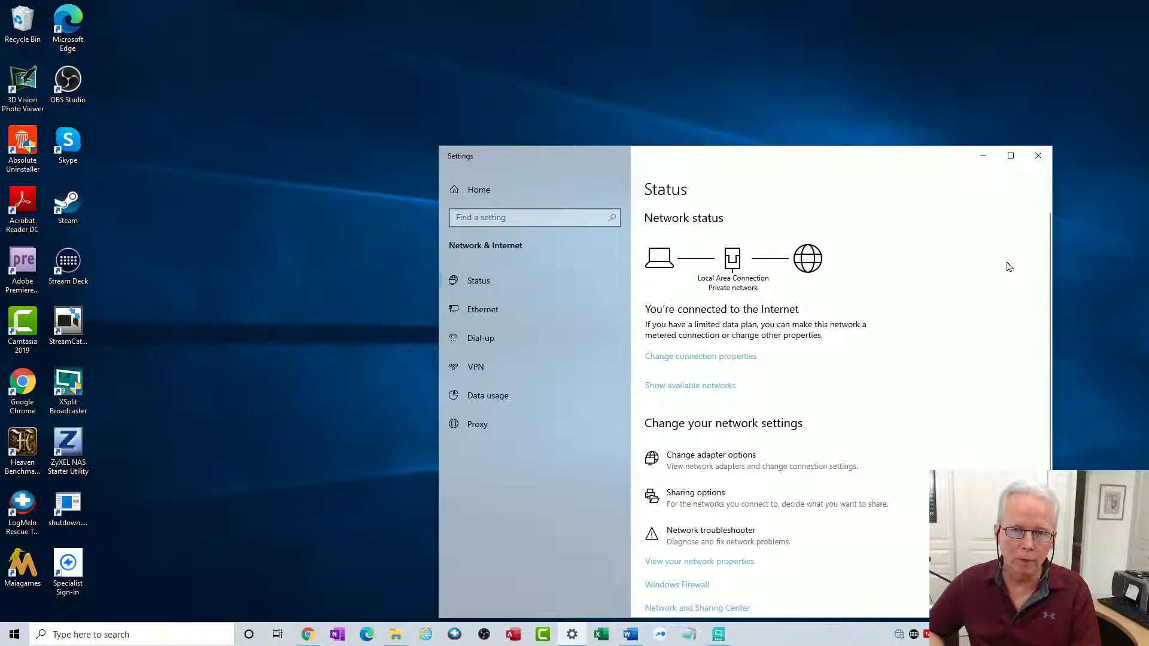
left_click(1038, 157)
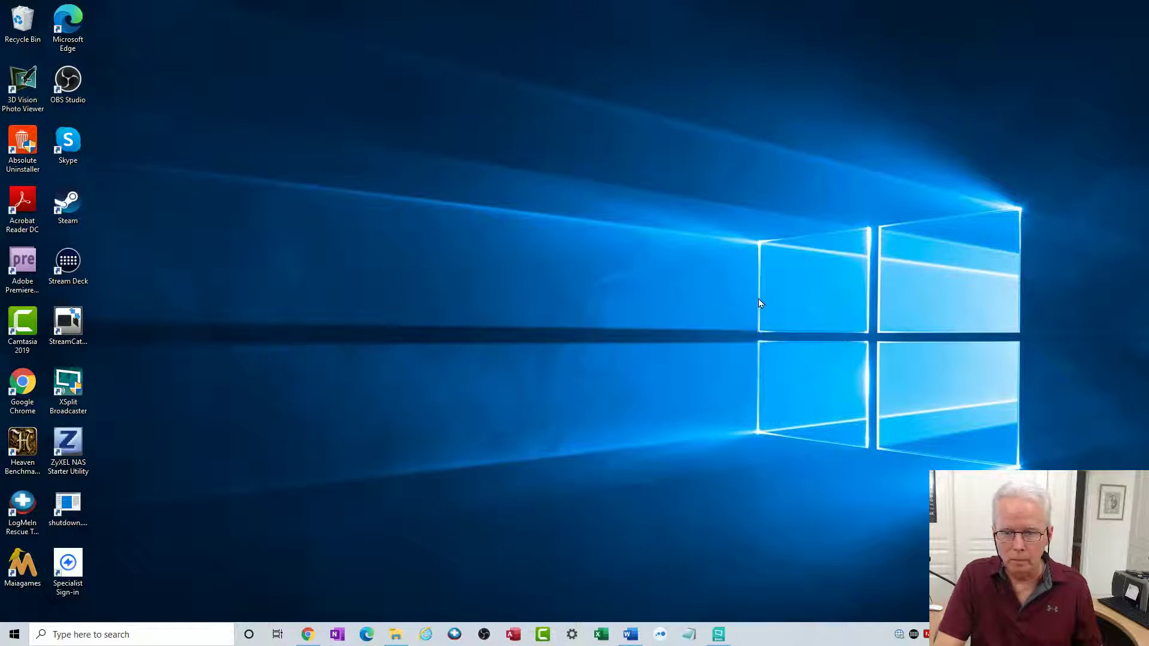
Step: Run "control printers" again to recheck the shared HP LaserJet among the printers, and close the window
key("super+r")
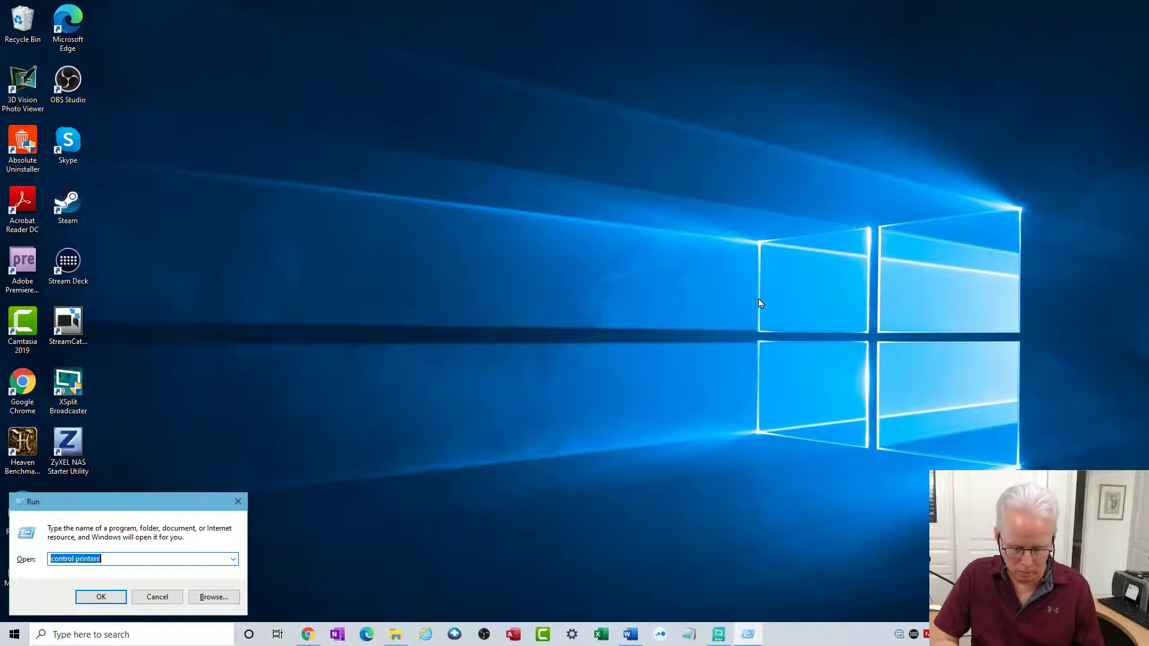
key("Return")
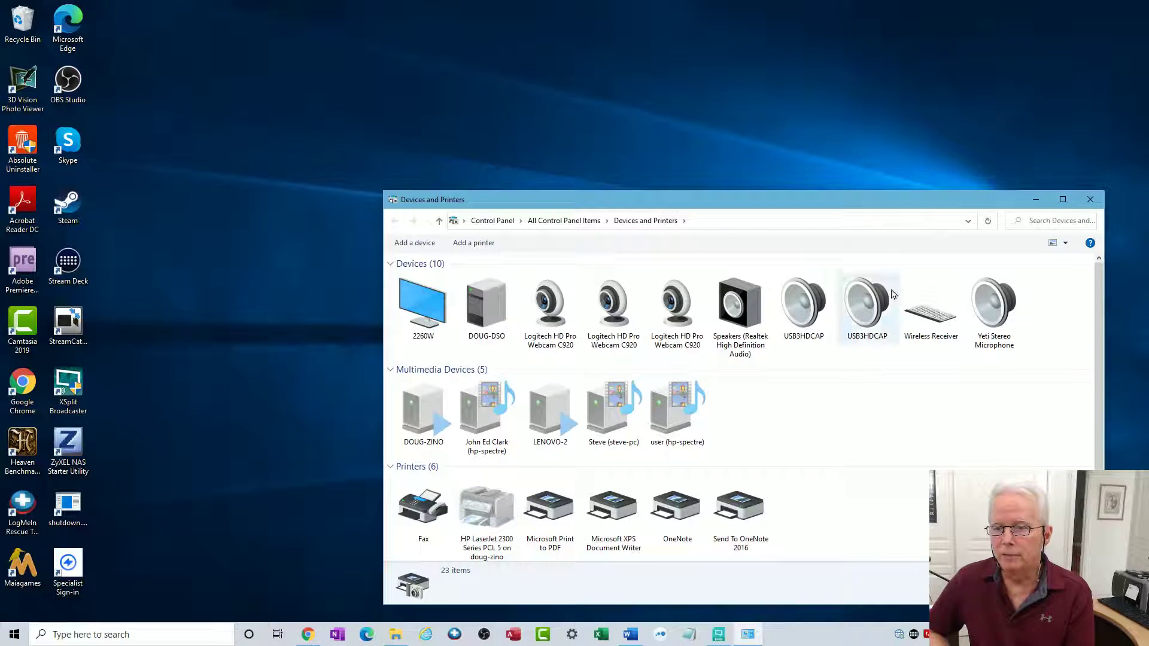
left_click(1090, 200)
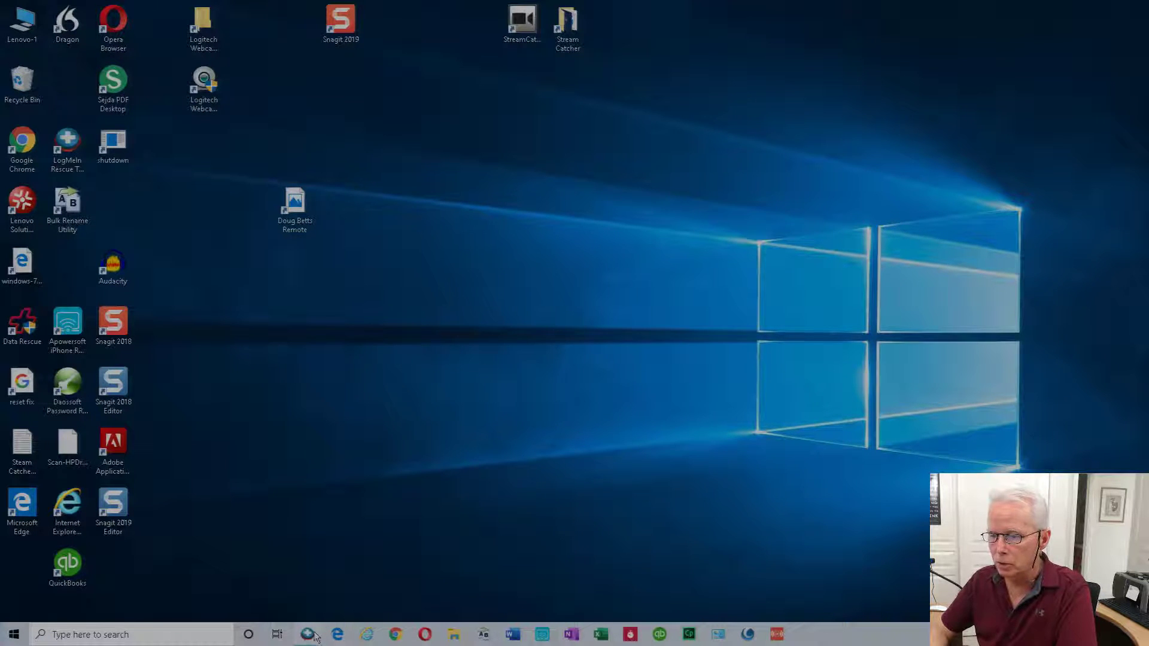
Step: On the Lenovo-1 computer, switch to the LogMeIn Rescue Technician Console and end the timed-out CAC-Zino session
mouse_move(305, 640)
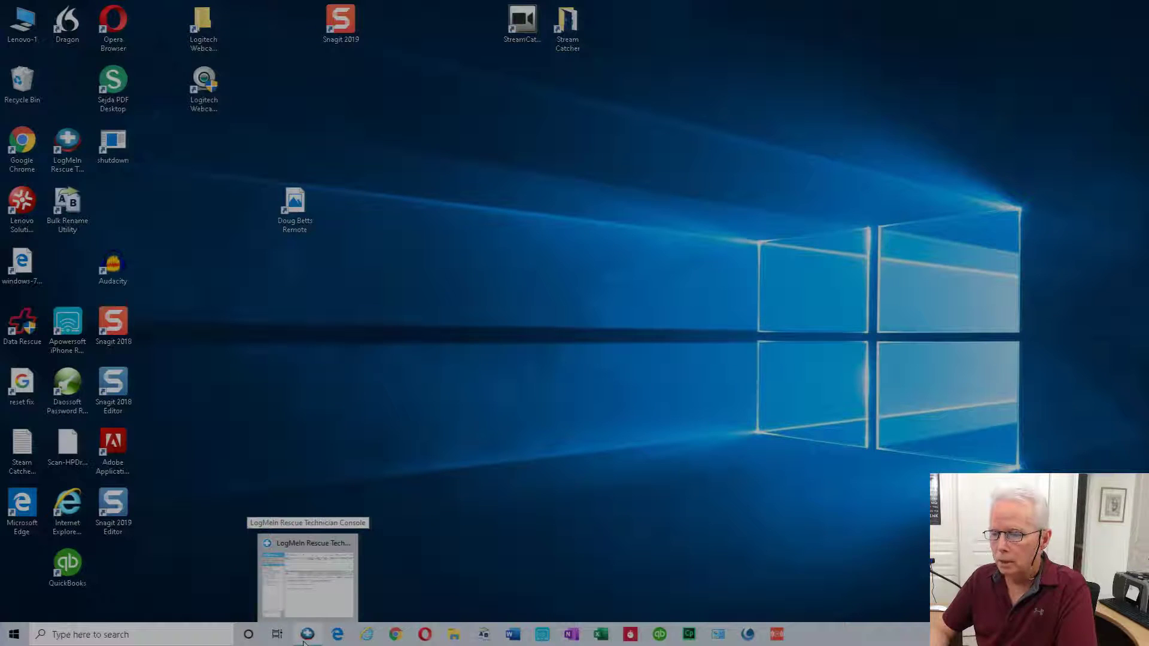
left_click(305, 639)
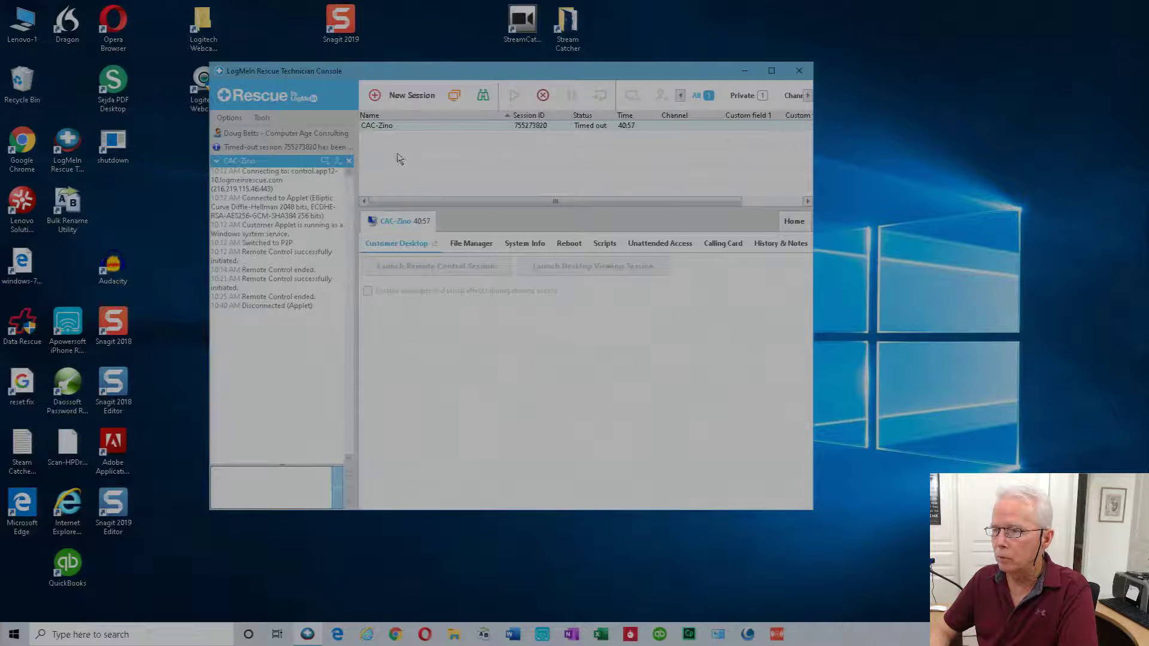
right_click(429, 128)
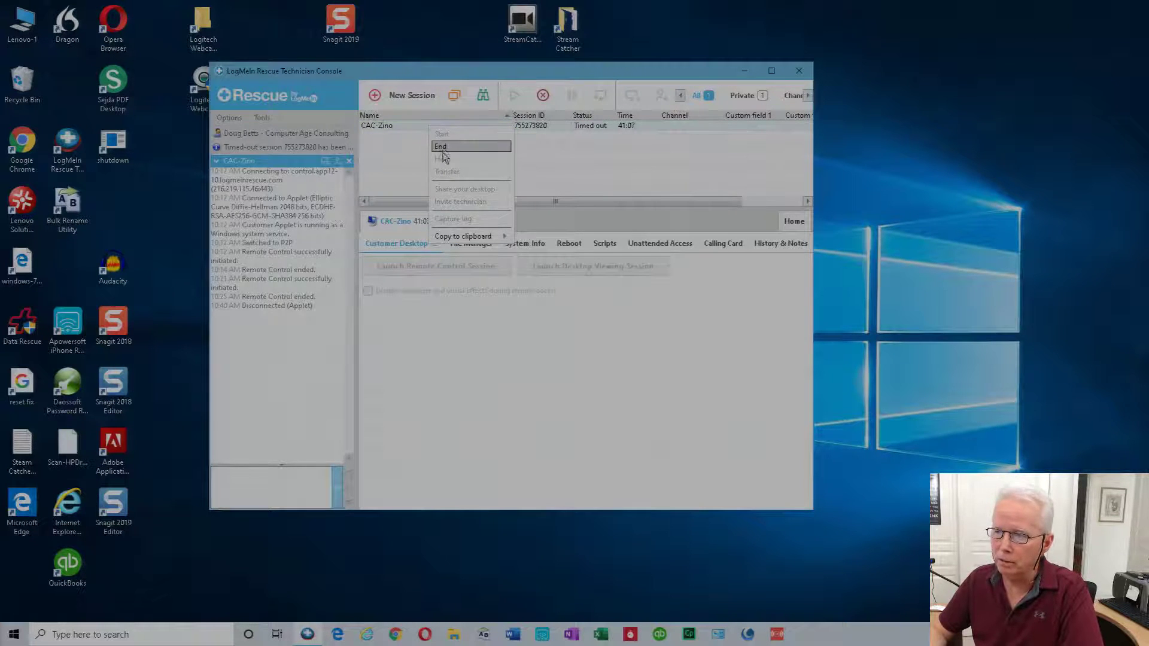
left_click(443, 150)
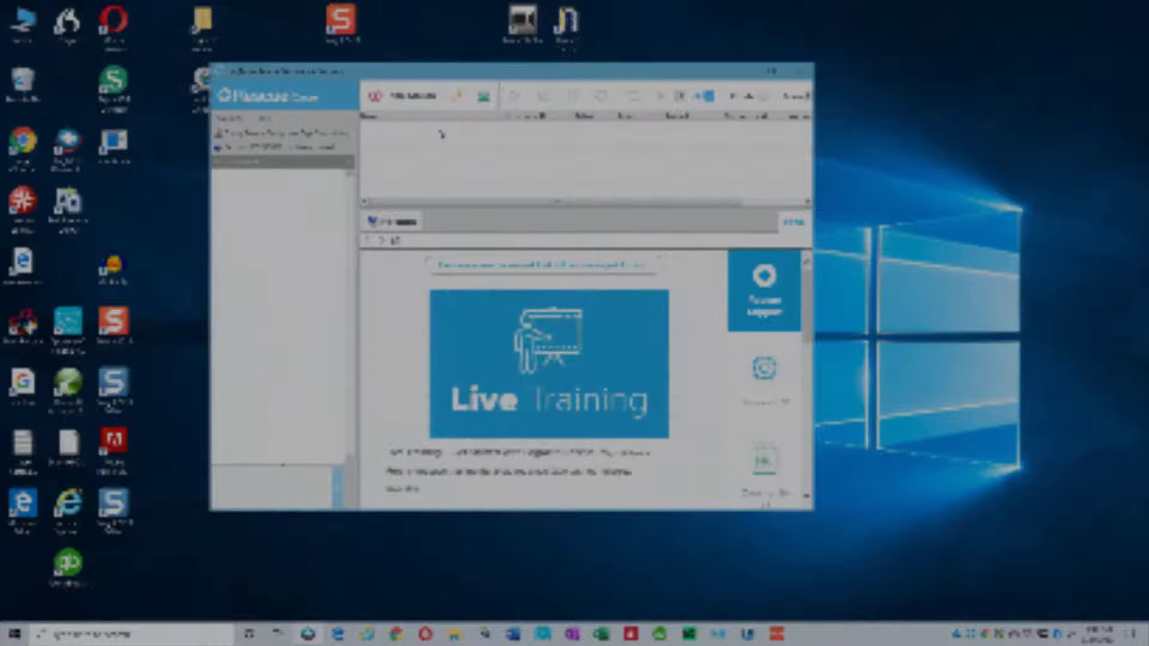
Step: Filter the unattended accessible computers by "cac-zi" and start connecting to CAC-Zino
left_click(455, 102)
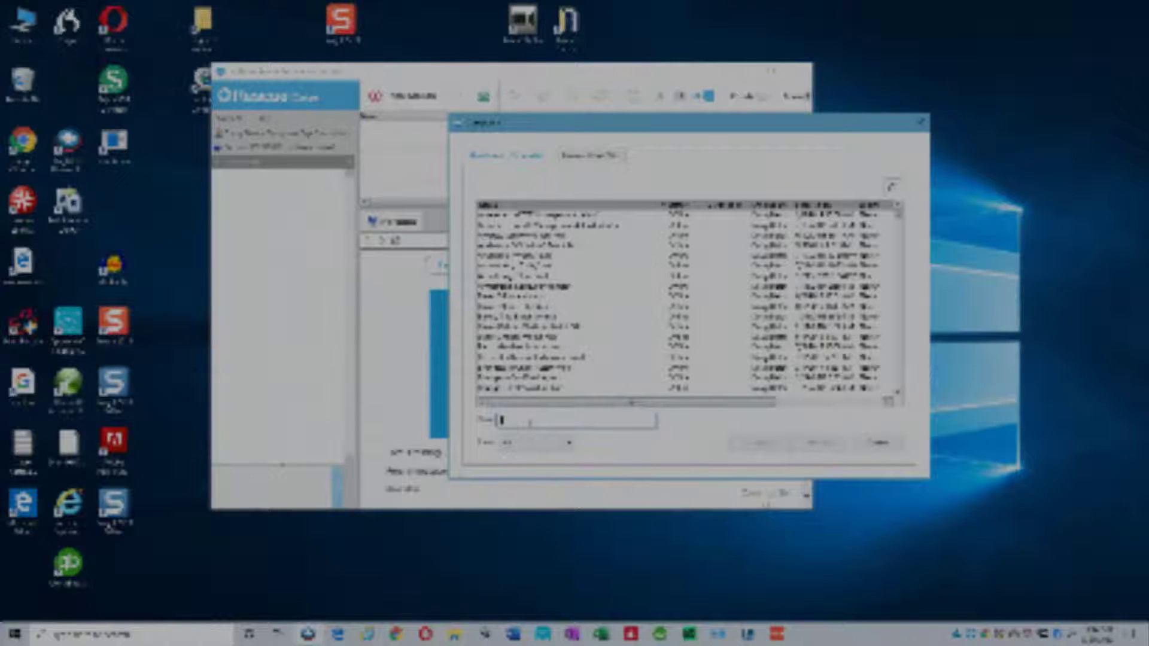
type("ntg")
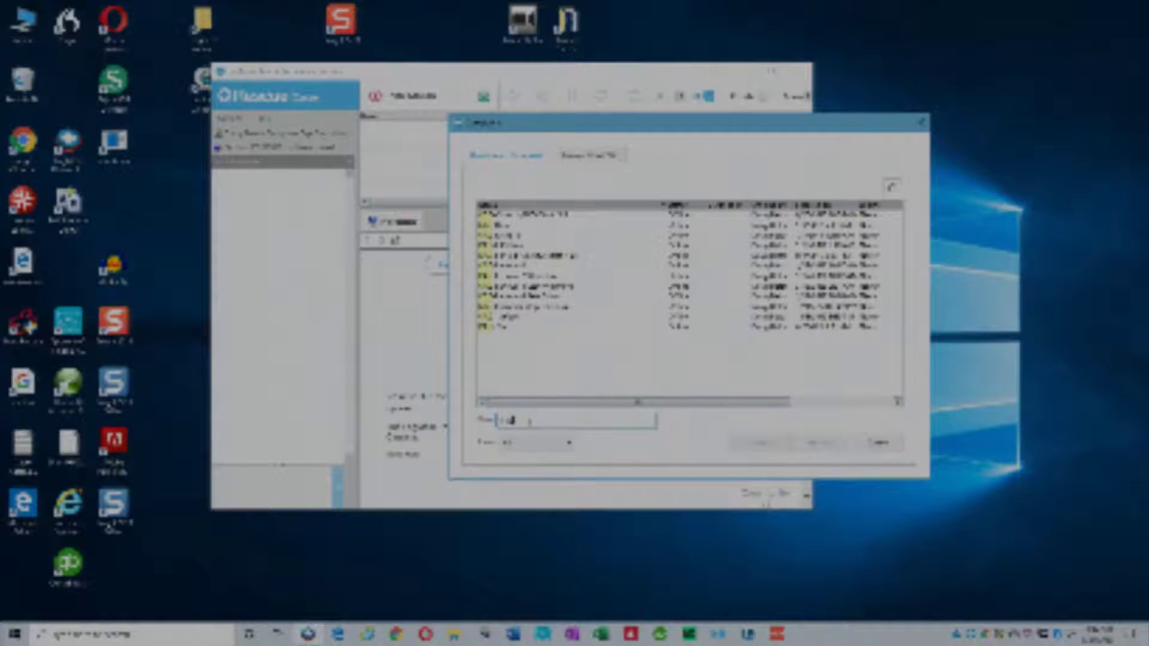
type("-v")
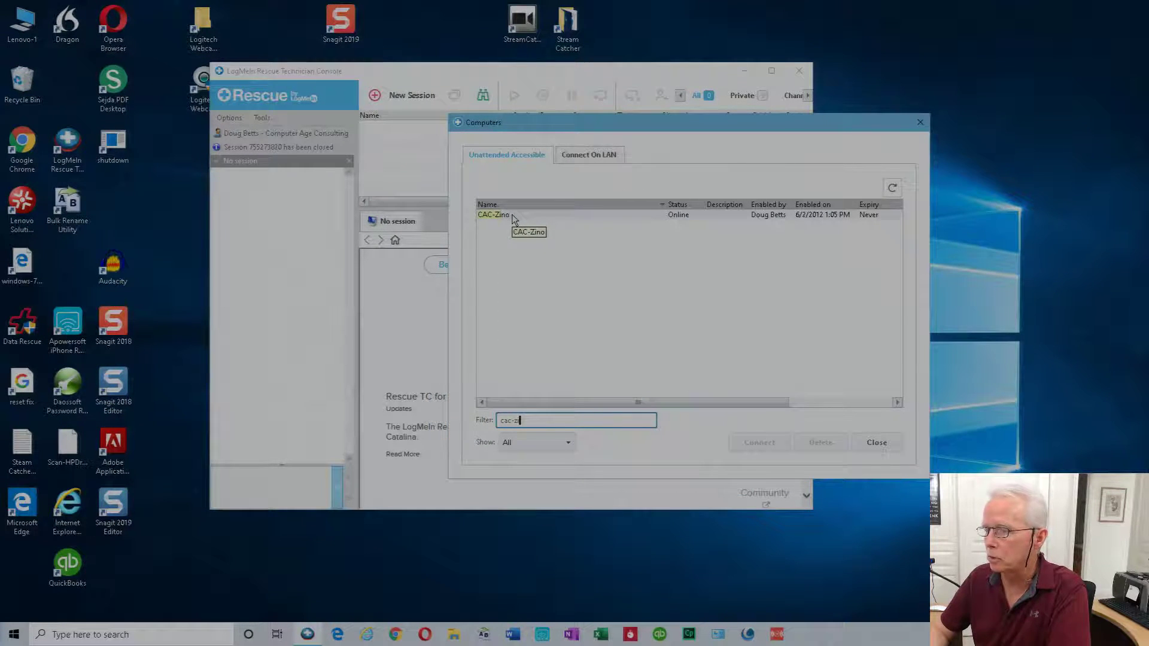
left_click(514, 216)
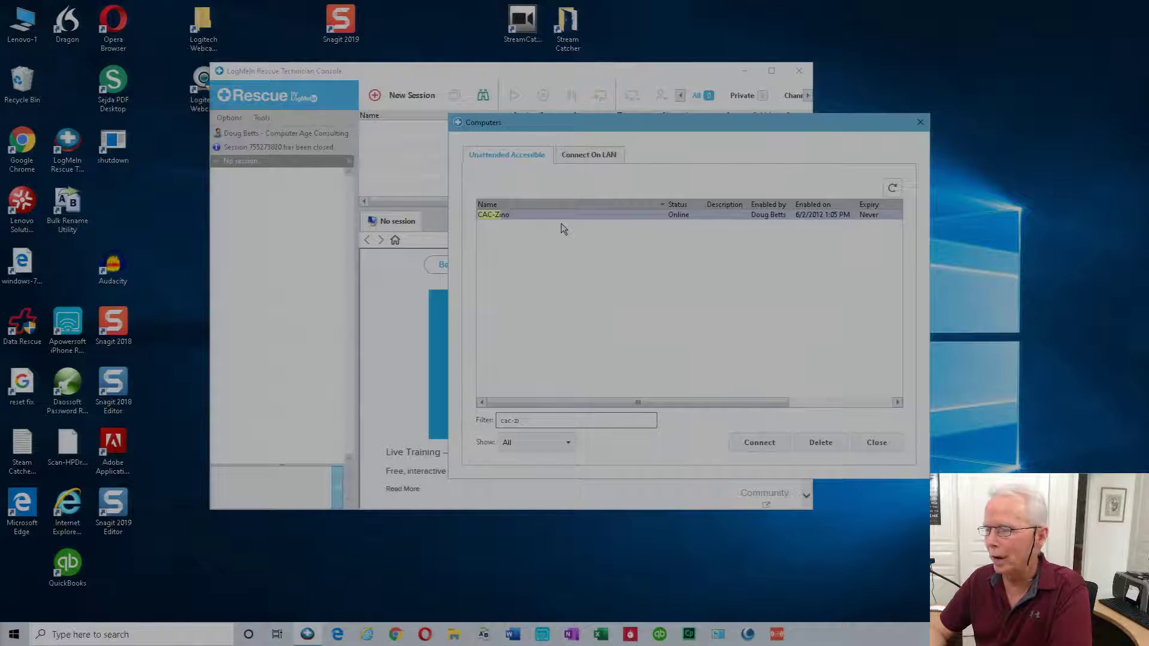
left_click(761, 441)
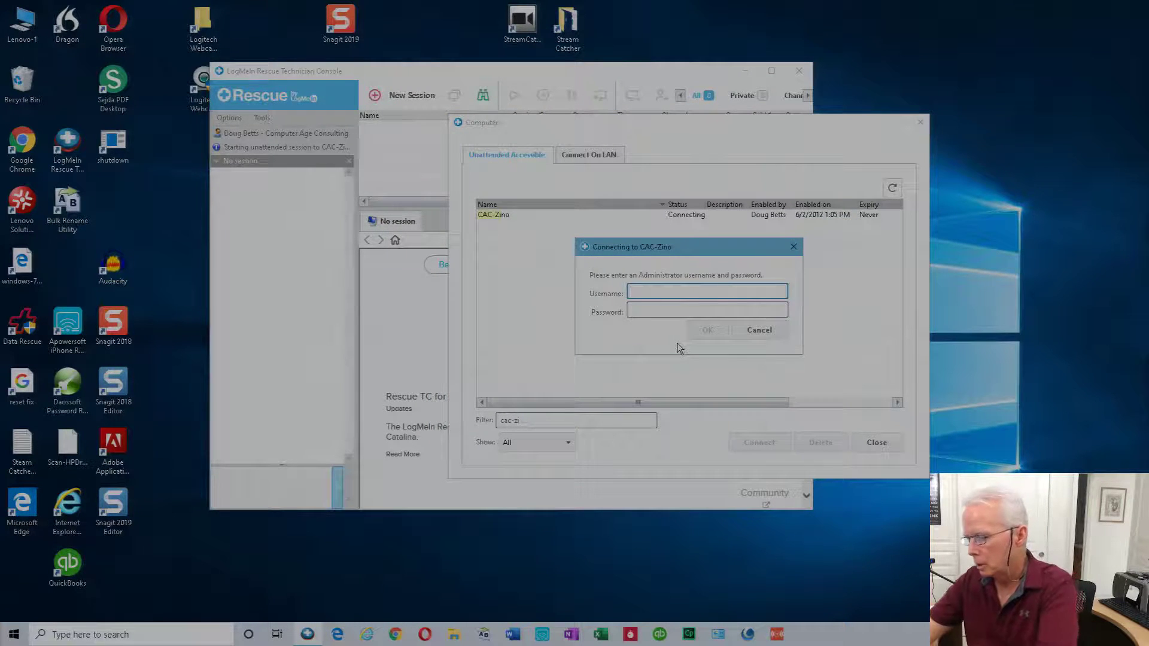
Step: Enter the administrator username and password for CAC-Zino and submit them
type("doug")
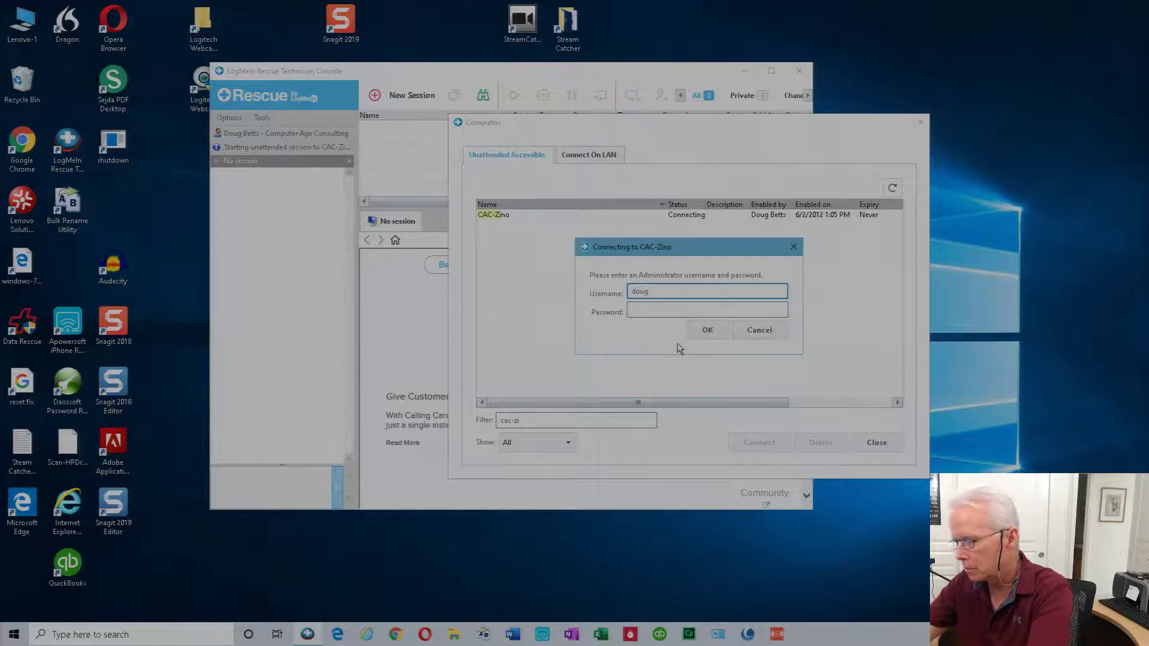
key("Tab")
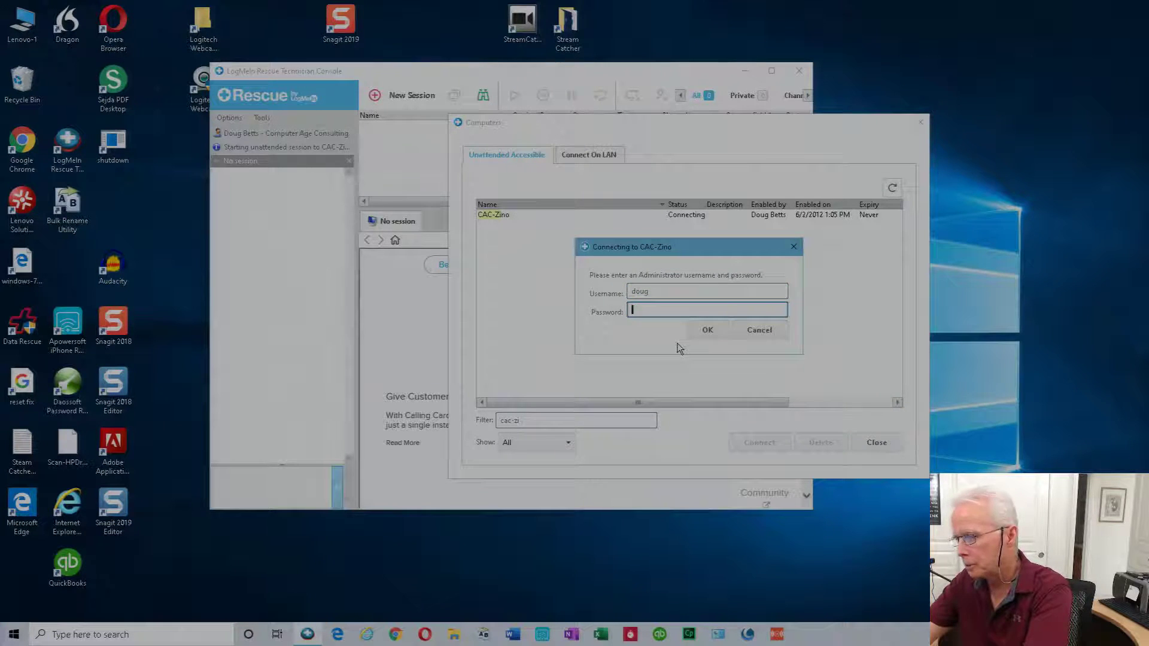
type("••••••")
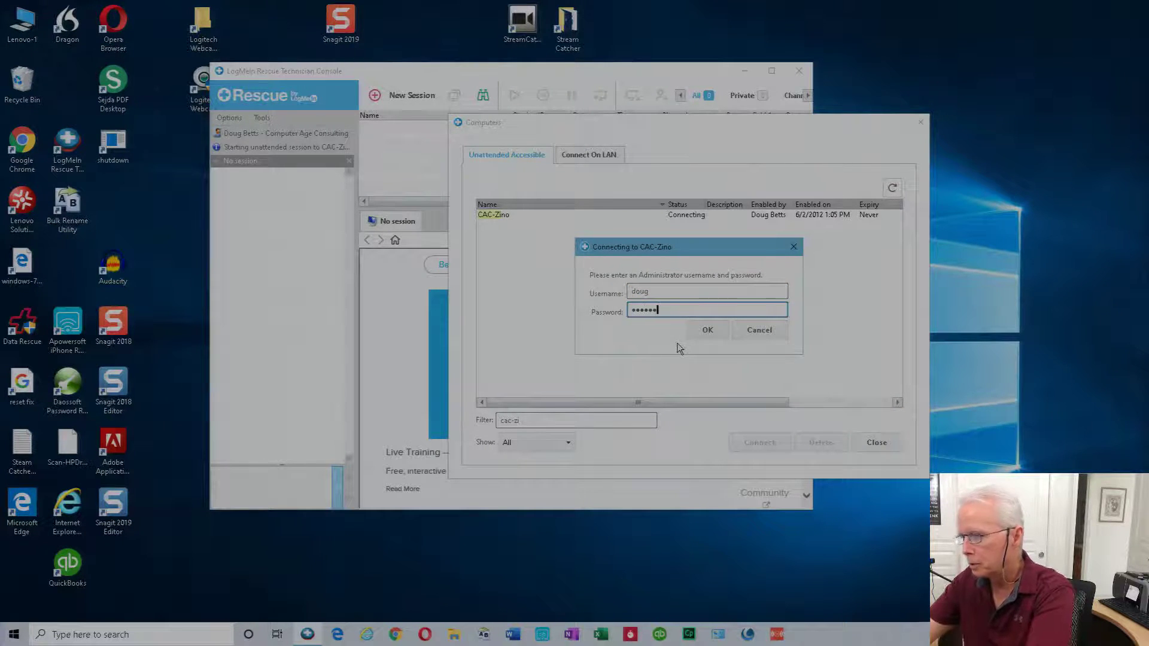
left_click(707, 331)
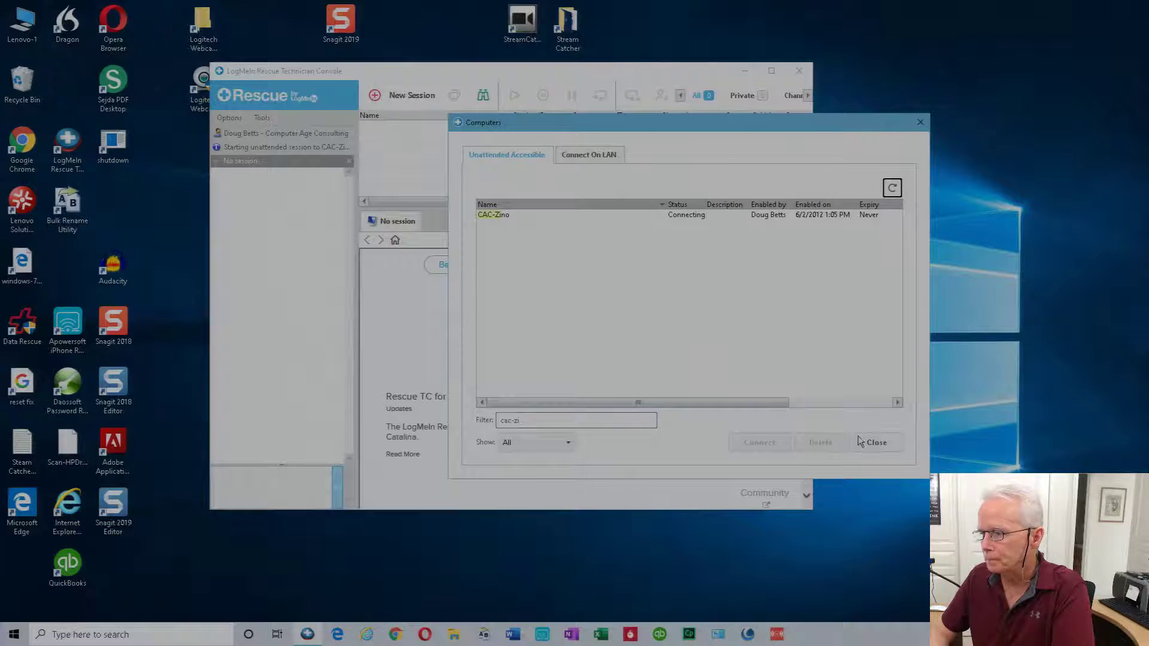
Step: Close the computer list, start the waiting CAC-Zino session and launch remote control of its desktop
left_click(875, 443)
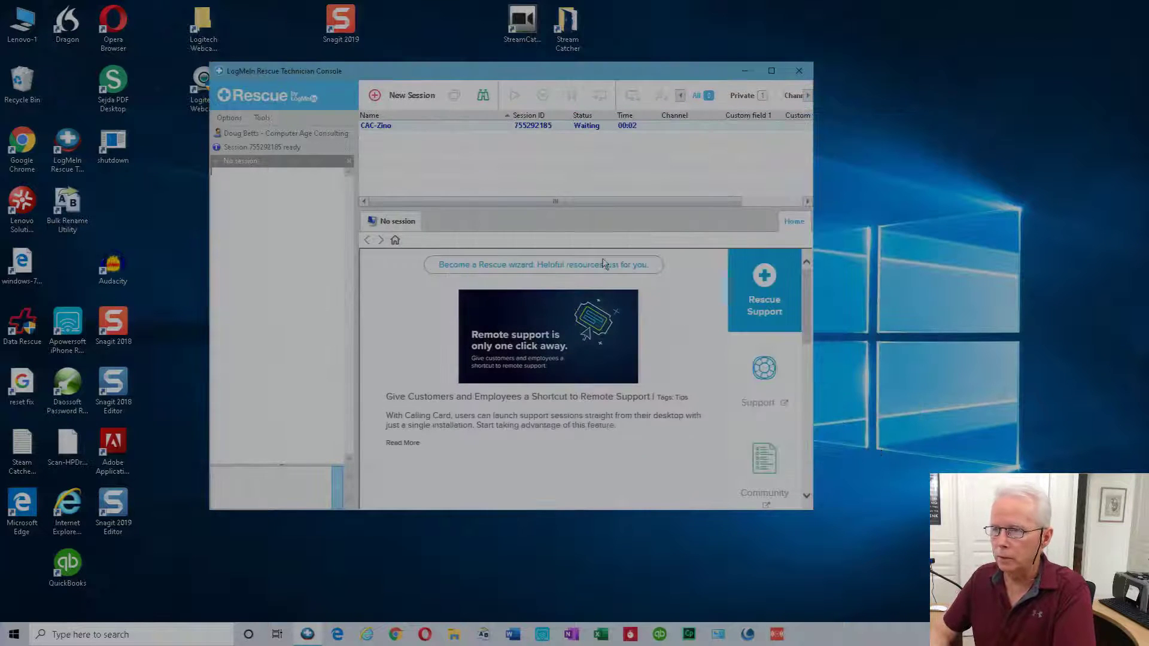
double_click(452, 127)
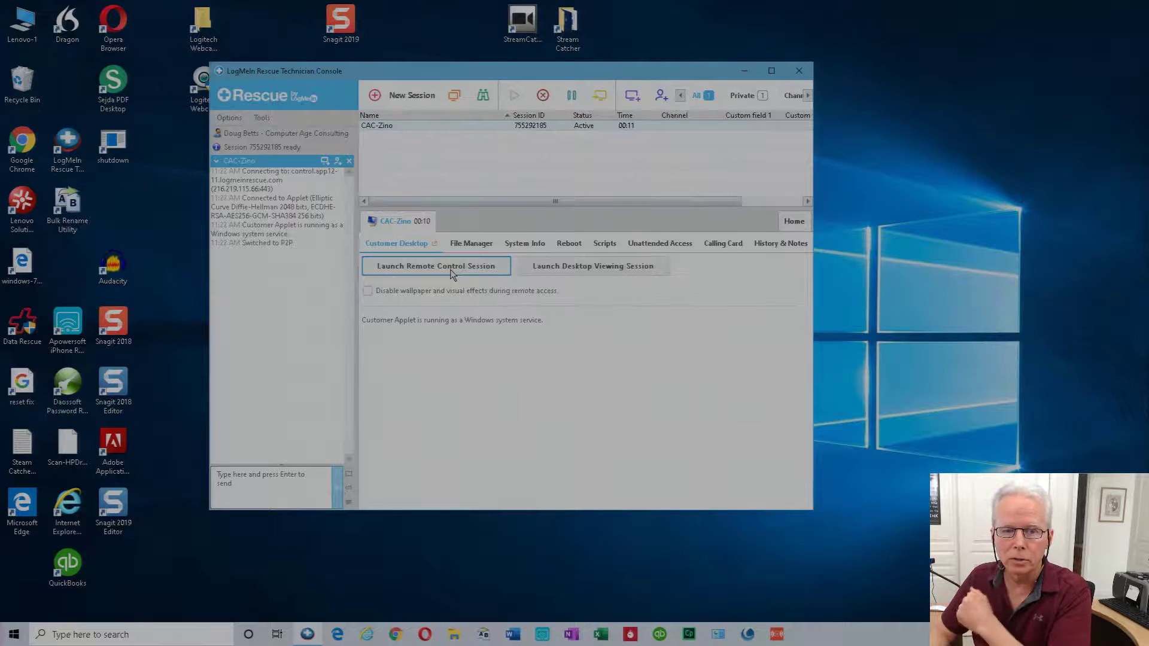
left_click(451, 273)
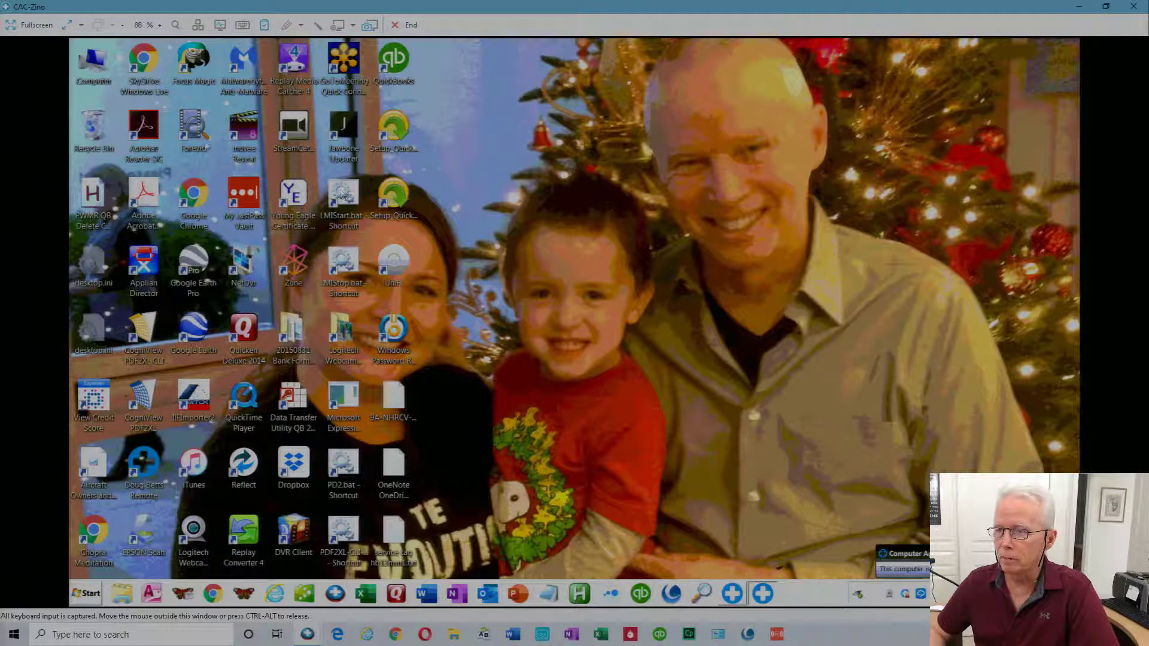
Step: View the system properties of the remote CAC-Zino computer to check its Windows edition, and close the window
right_click(98, 65)
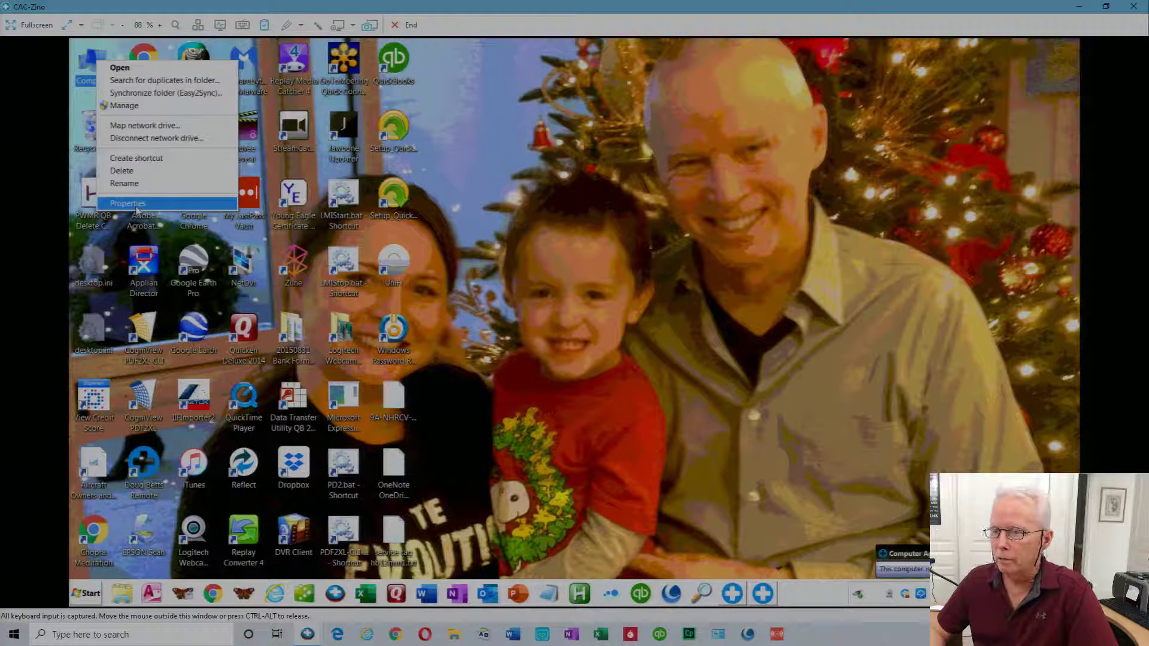
left_click(136, 204)
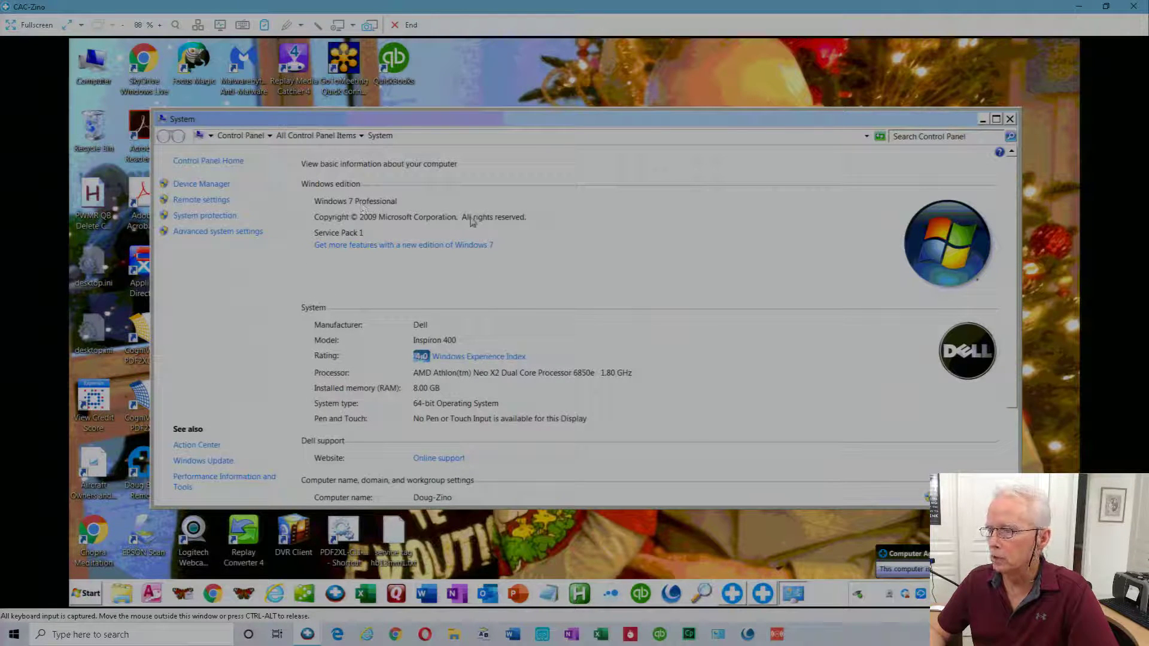
left_click(1011, 119)
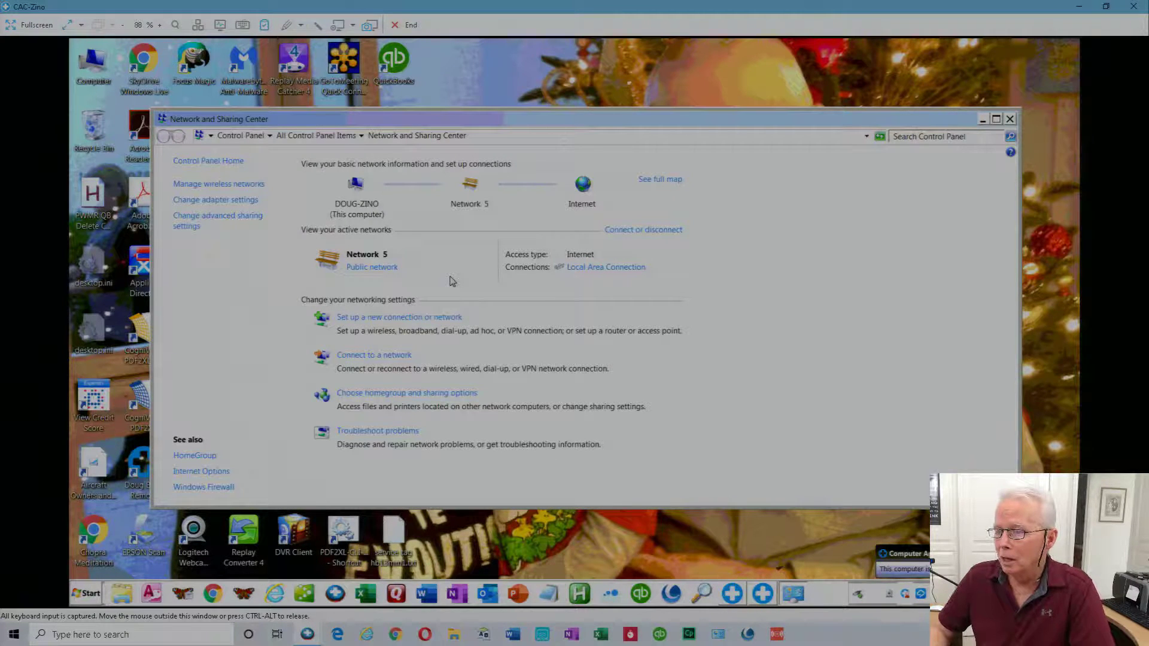
Step: Change the location of Network 5 on CAC-Zino to Work network and close the Network and Sharing Center
left_click(379, 270)
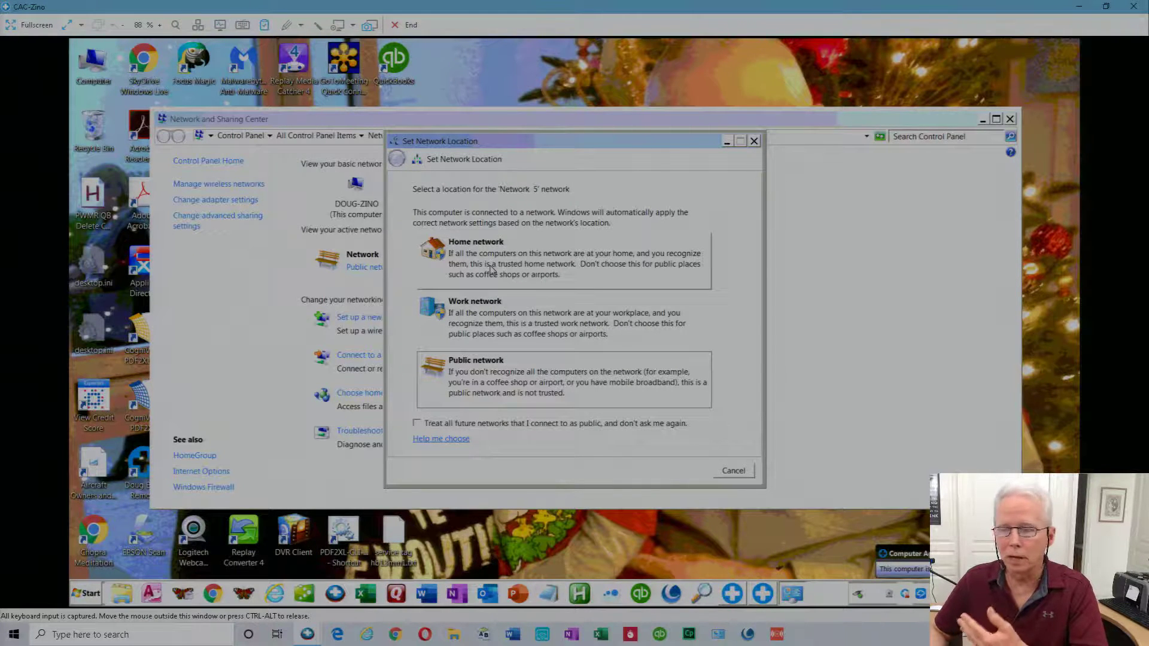
left_click(491, 327)
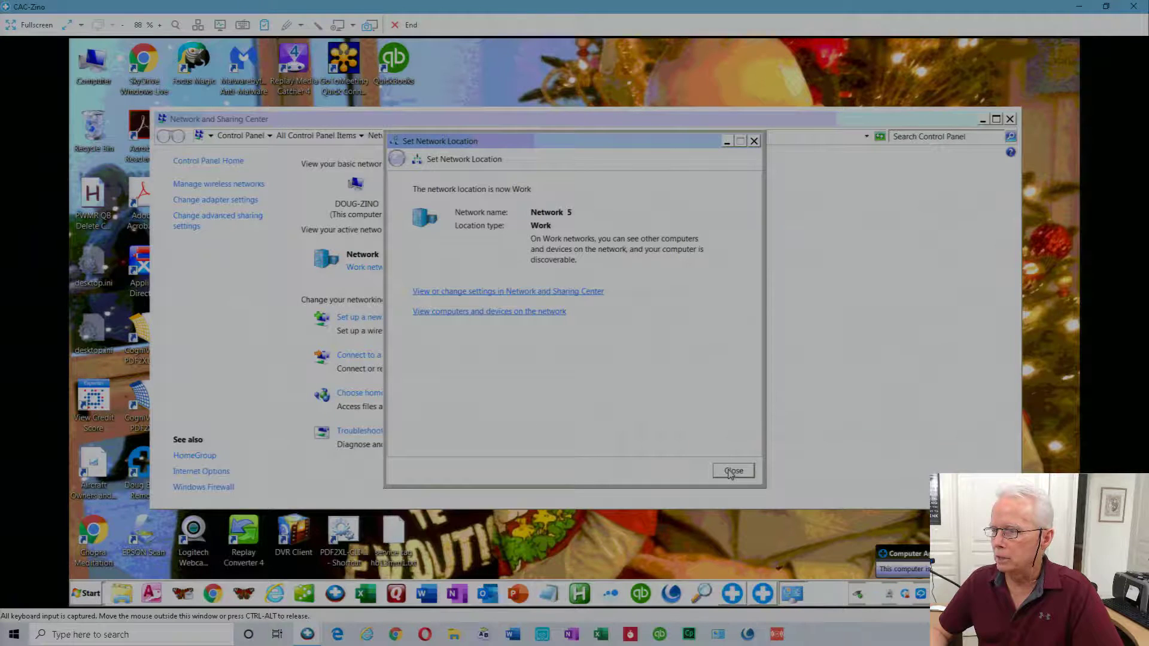
left_click(732, 471)
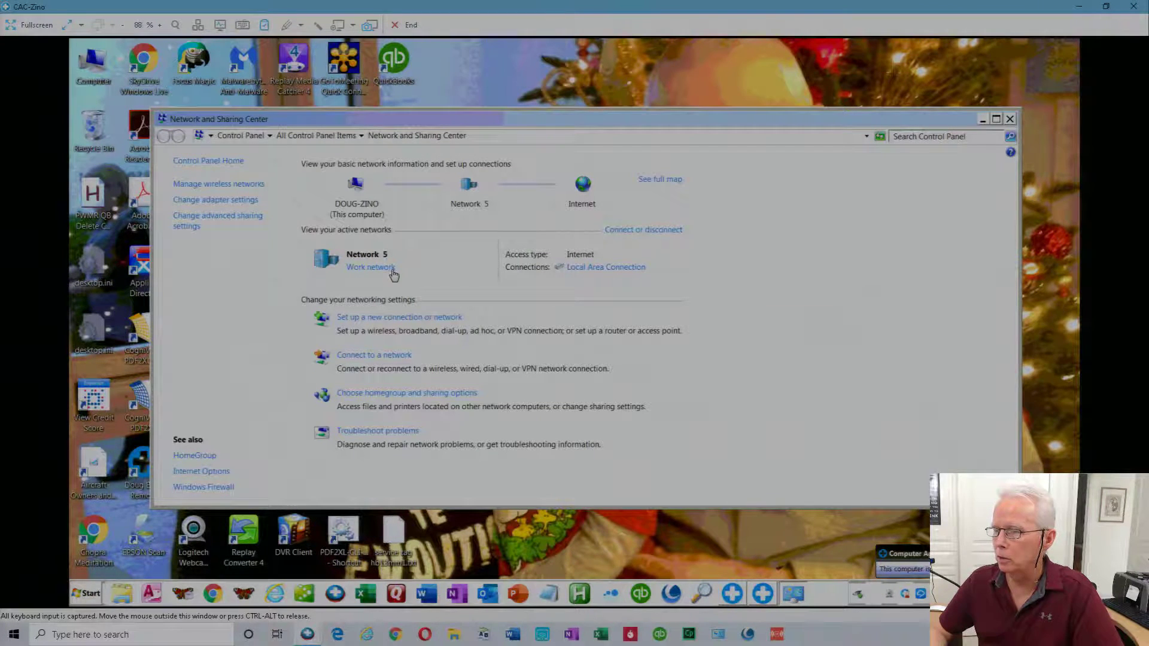
left_click(1010, 119)
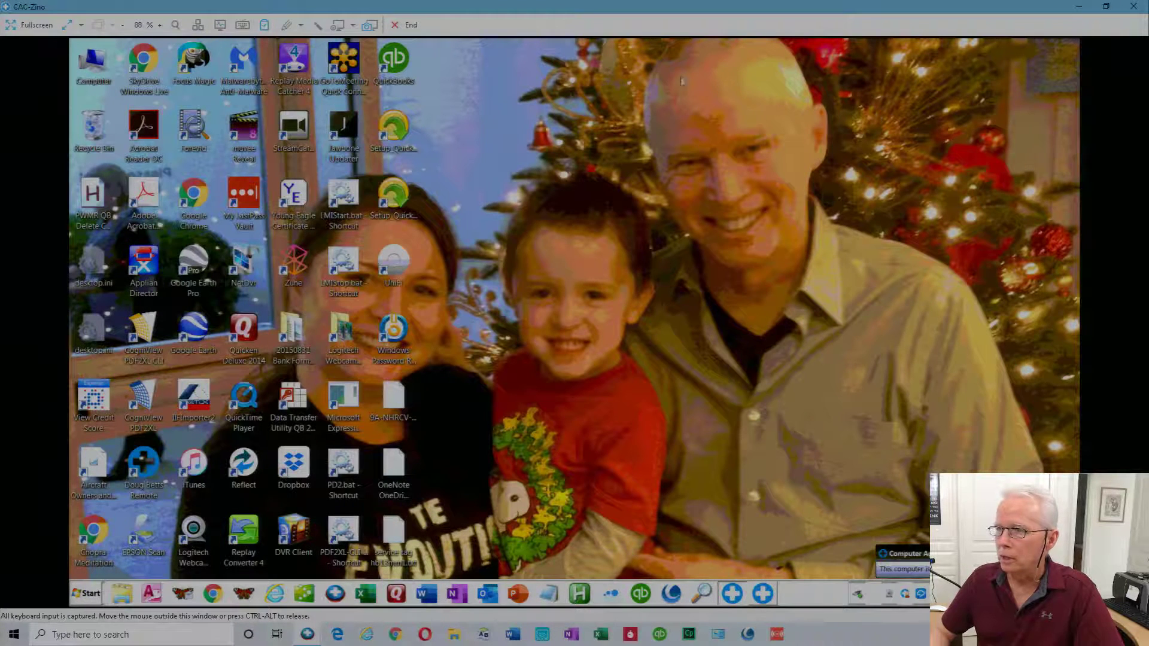
Step: End remote control of CAC-Zino, end its session, and close the LogMeIn Rescue Technician Console
left_click(412, 26)
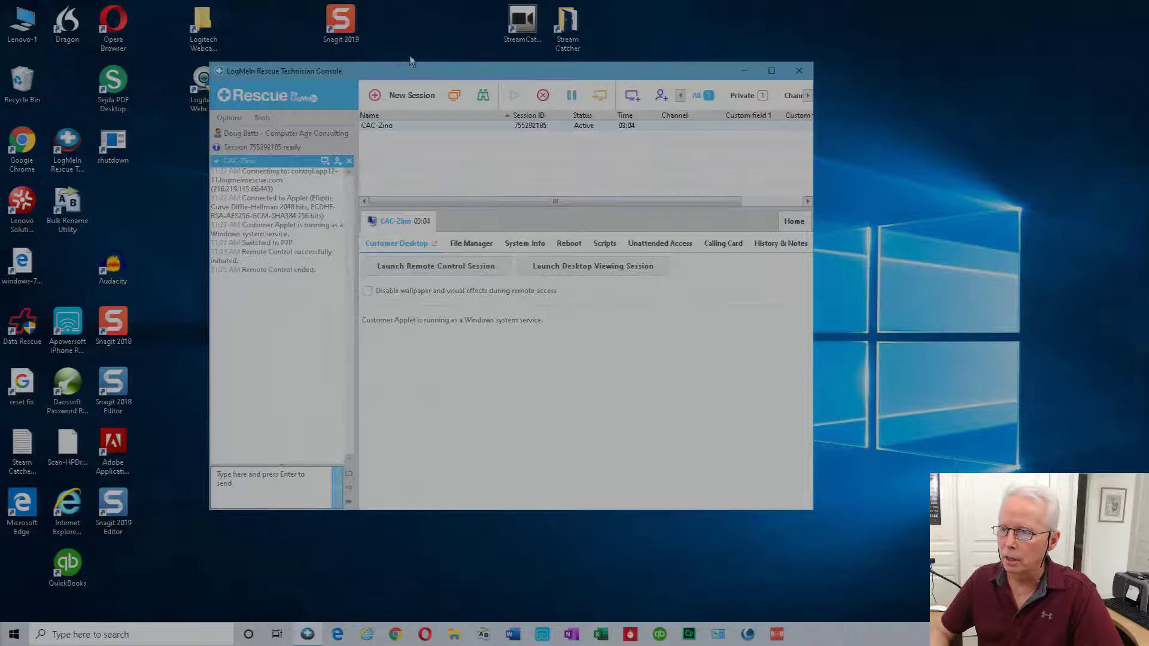
right_click(404, 126)
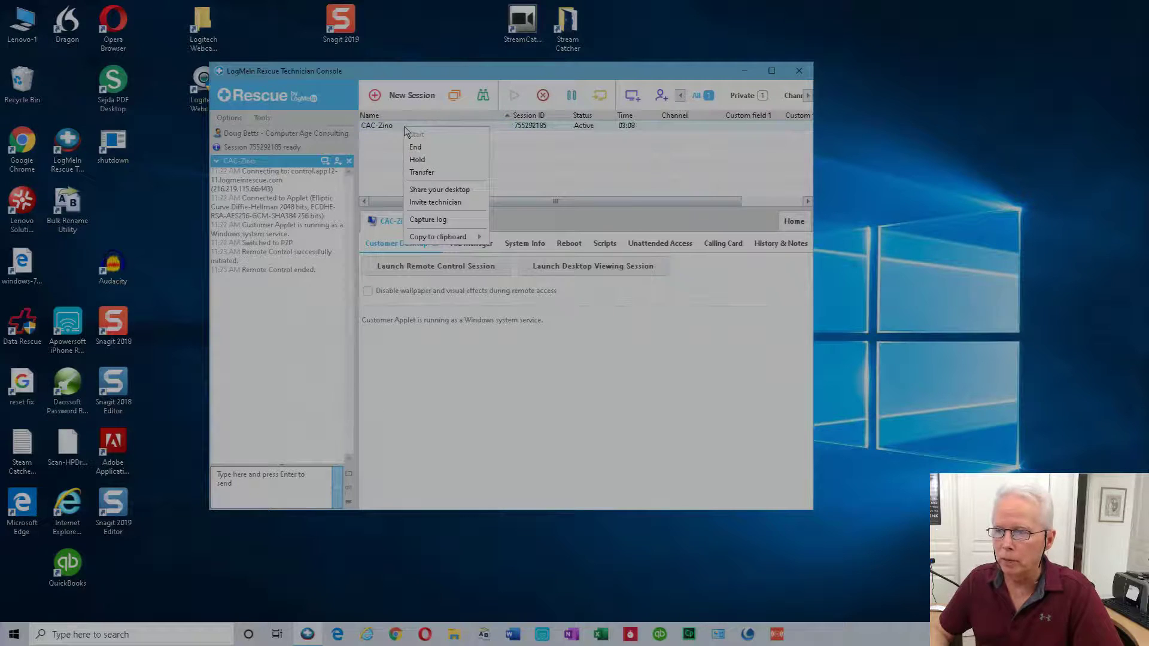
left_click(417, 147)
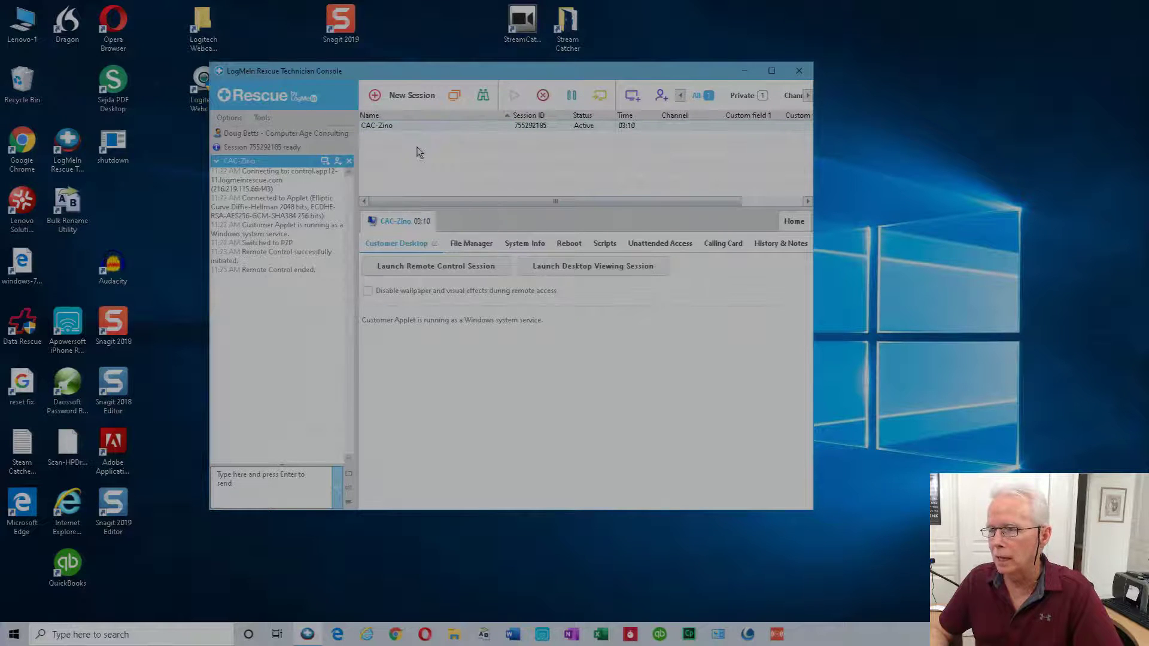
left_click(798, 77)
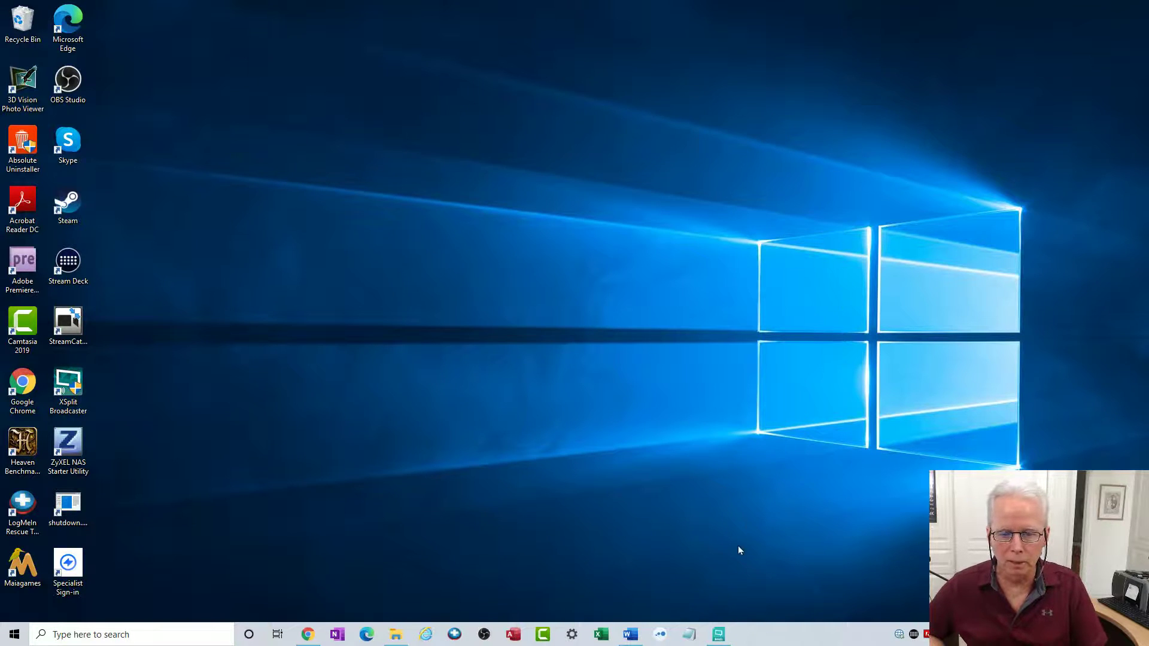
Step: Run "control printers" on the main computer and open the shared HP LaserJet 2300 Series PCL 5 printer
mouse_move(691, 621)
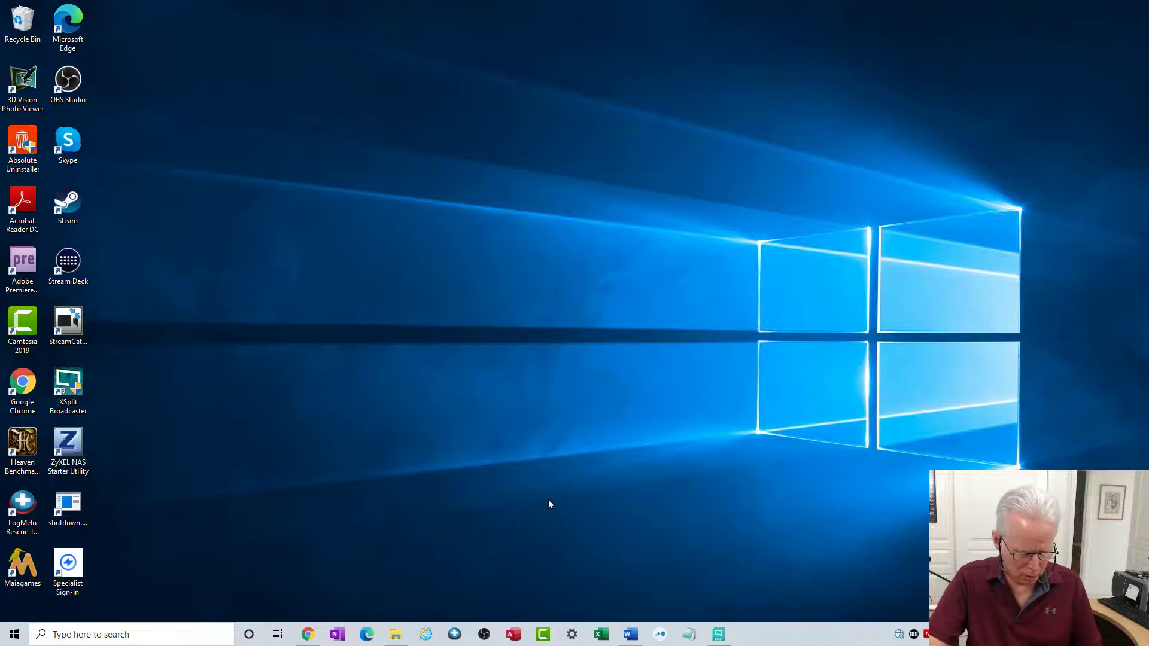
key("super+r")
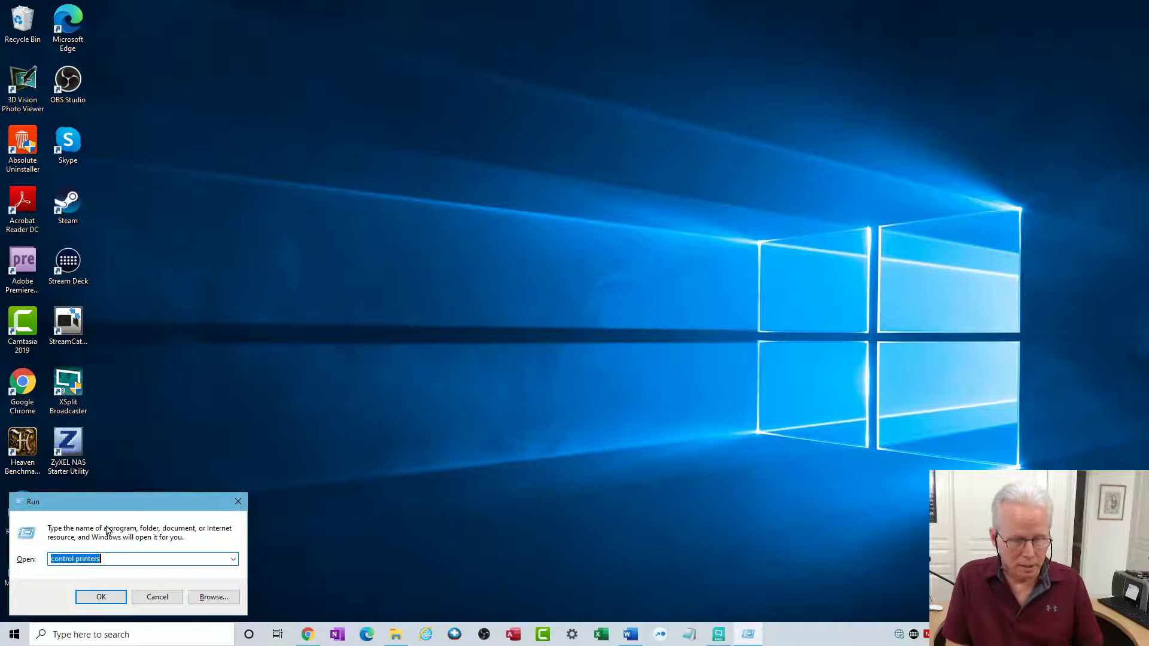
type("con")
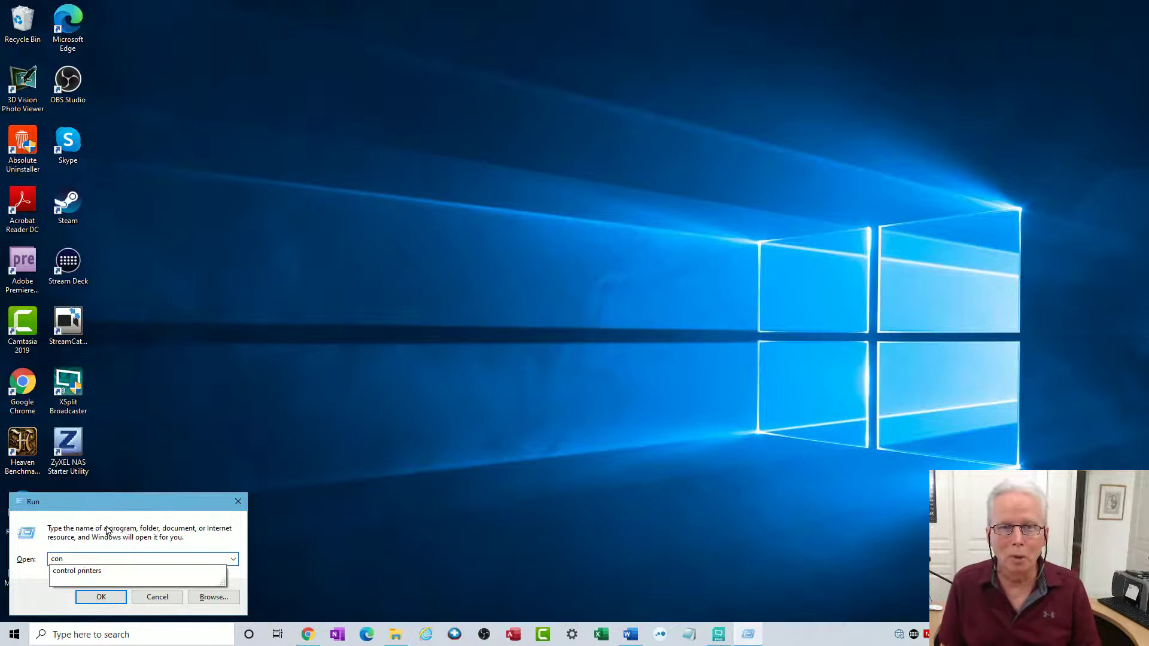
key("Down")
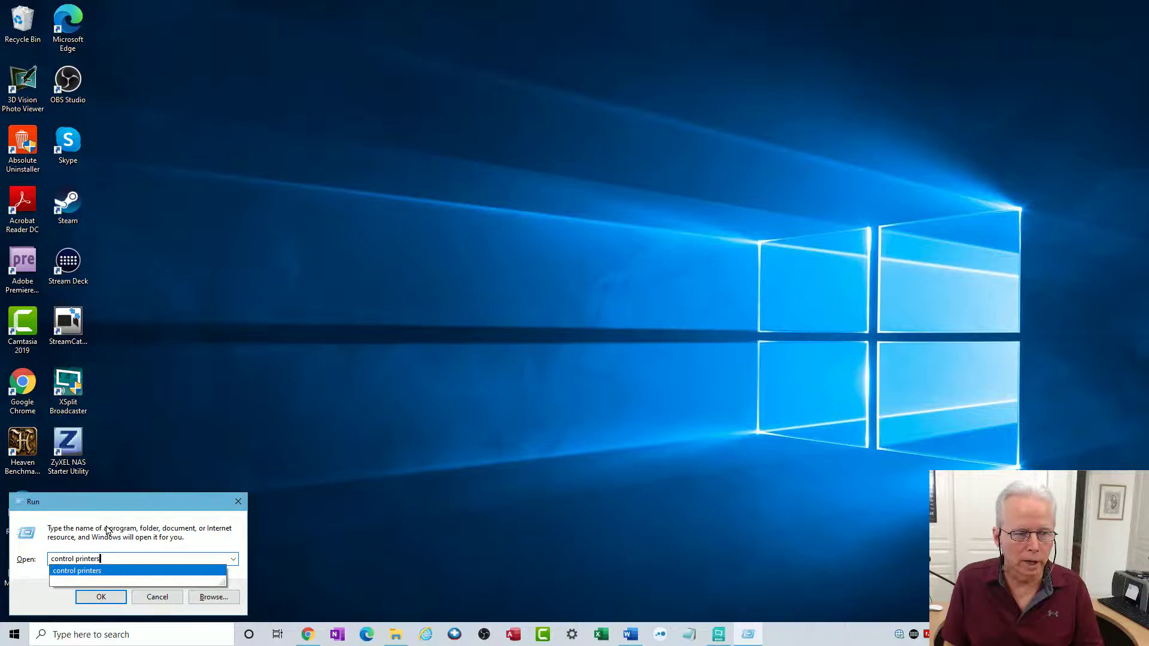
key("Return")
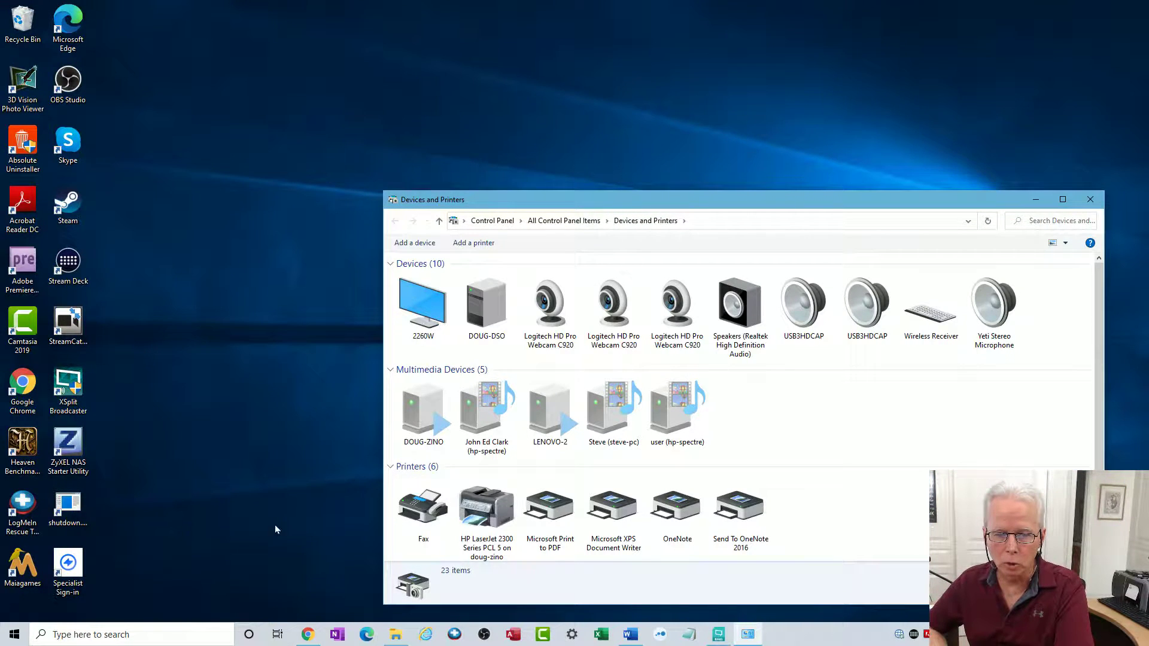
left_click(481, 520)
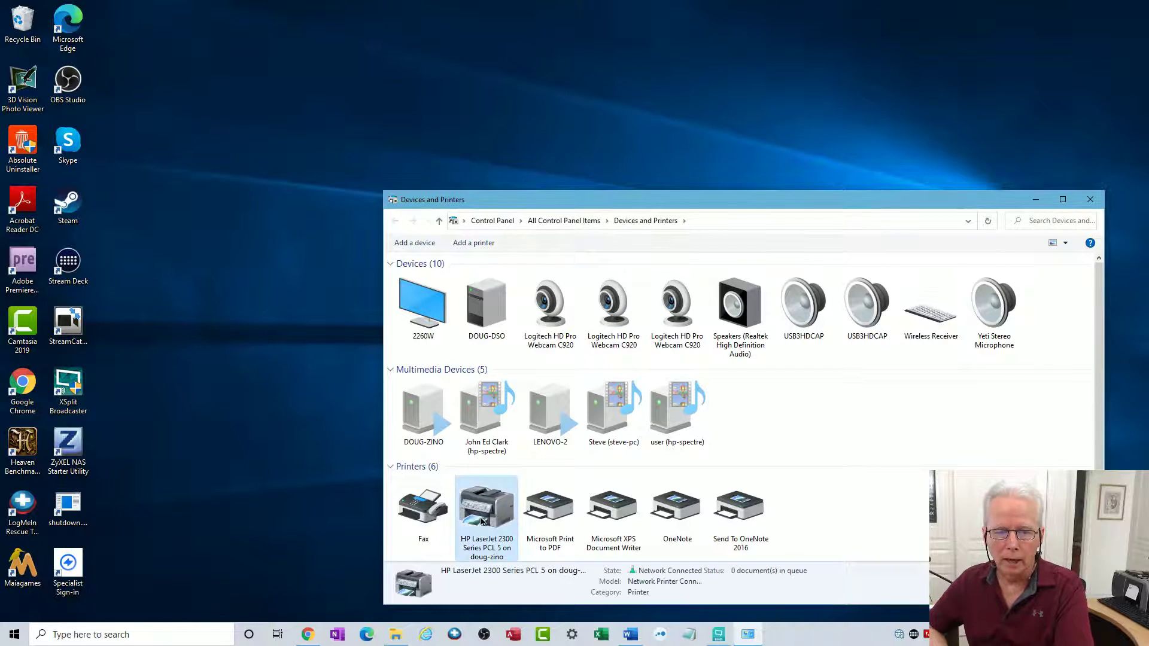
double_click(482, 521)
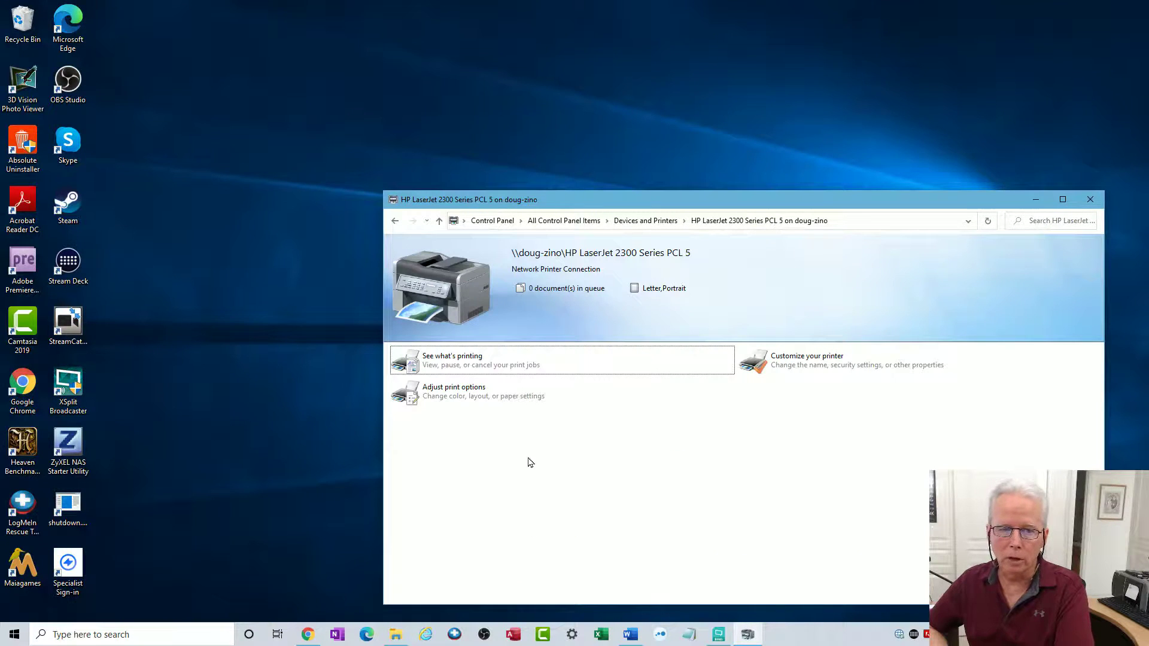
Step: Examine the HP LaserJet 2300's print queue and properties, cancel the properties dialog, and close the printer windows
left_click(460, 365)
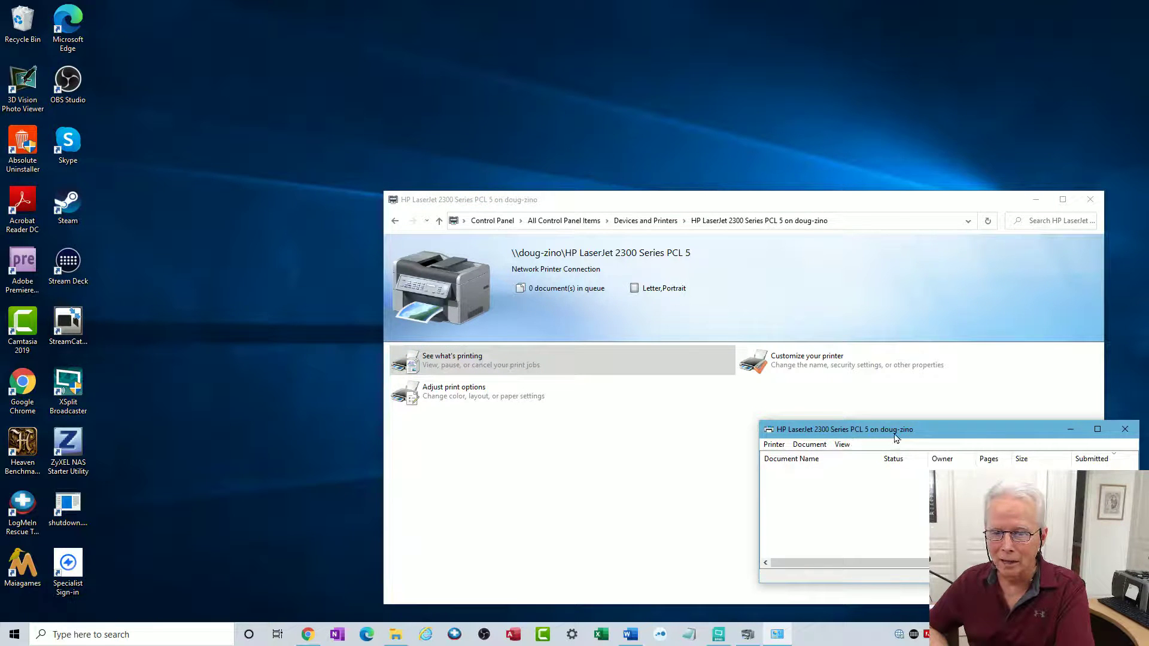
left_click_drag(896, 438, 771, 392)
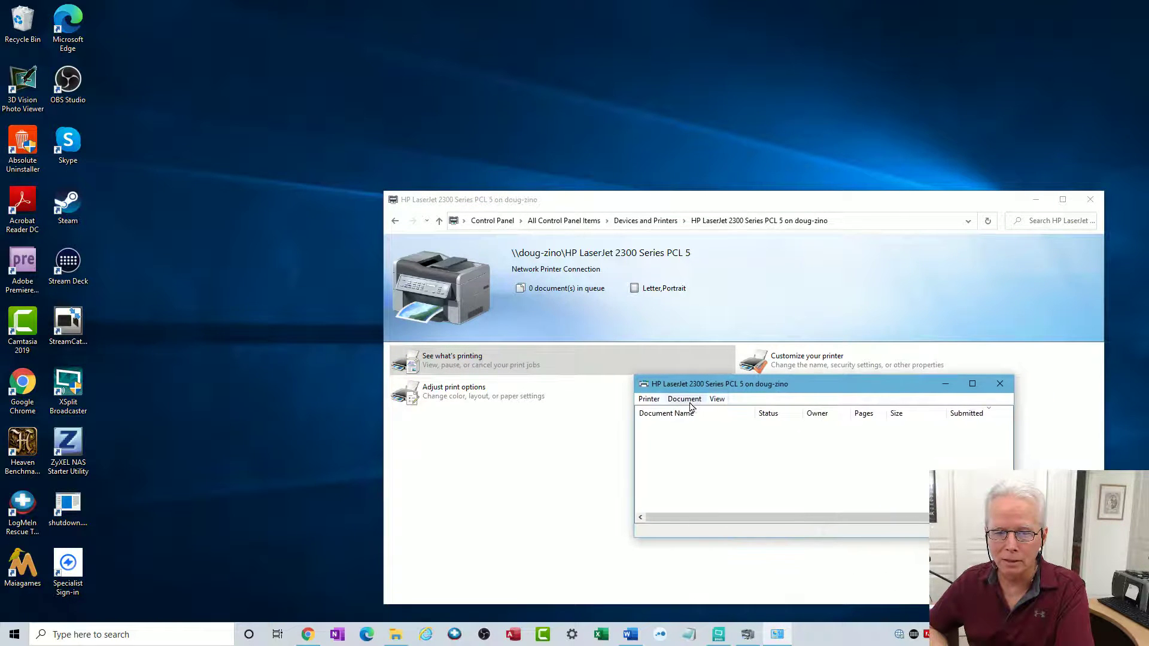
left_click(645, 400)
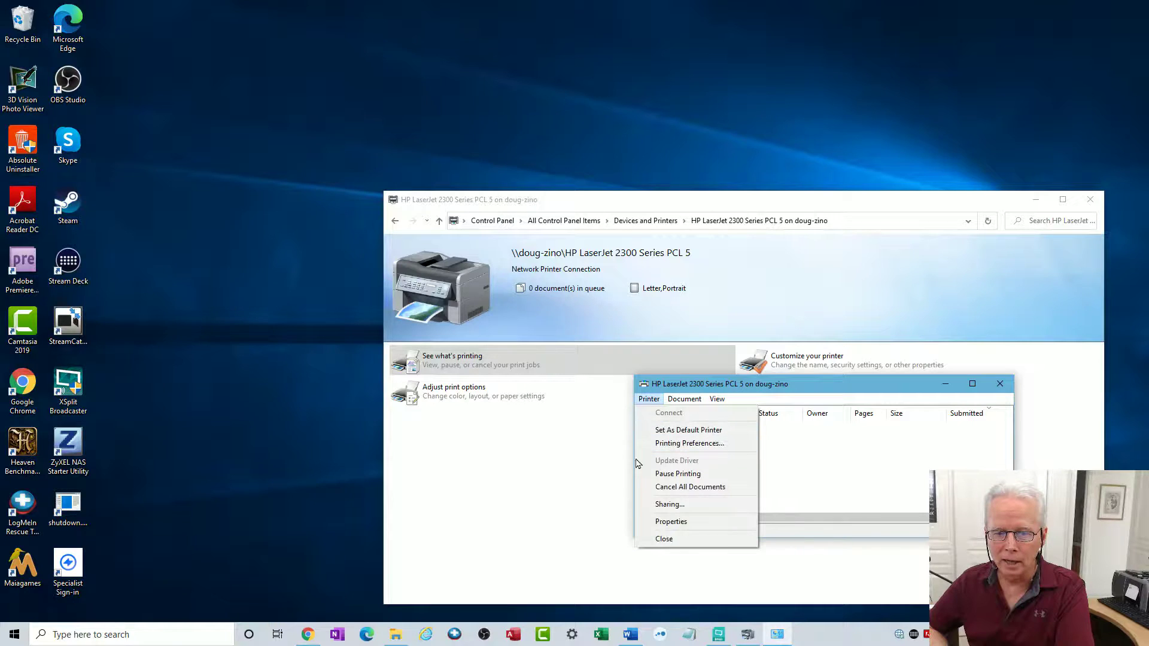
left_click(664, 523)
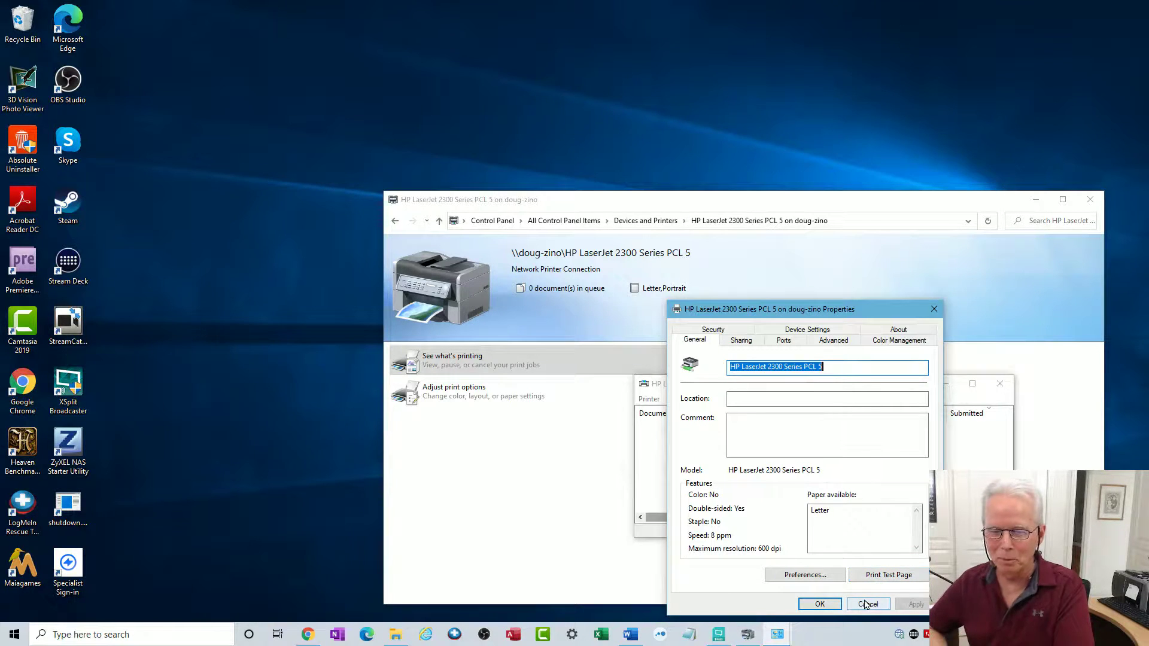
left_click(867, 604)
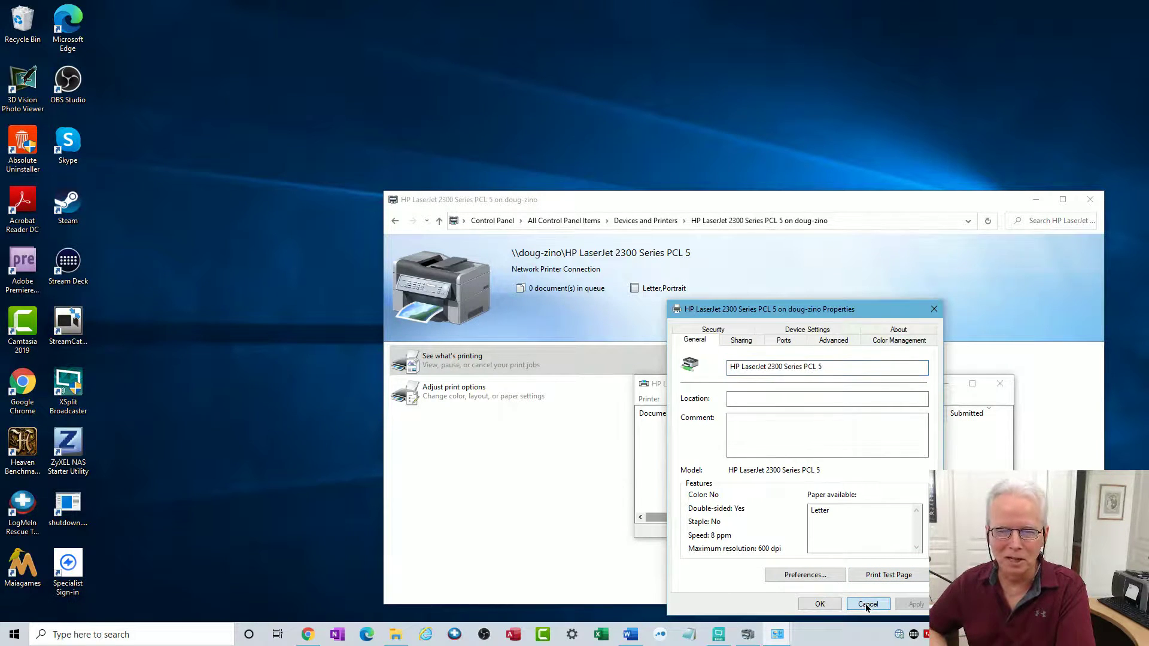
left_click(999, 386)
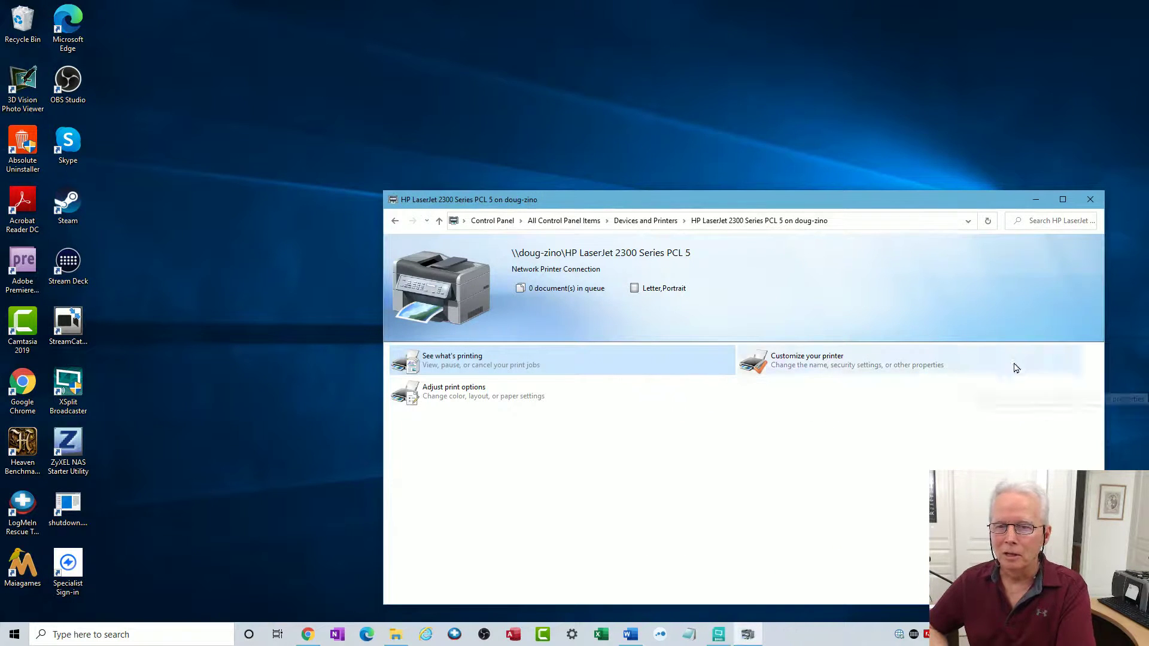
left_click(1090, 200)
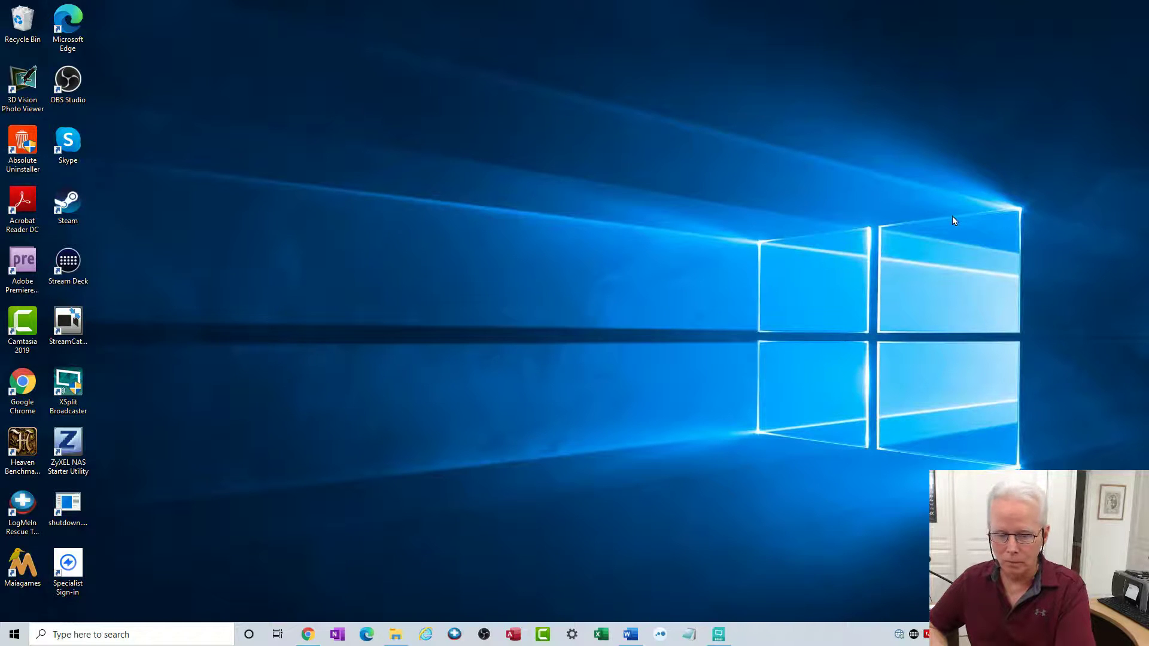